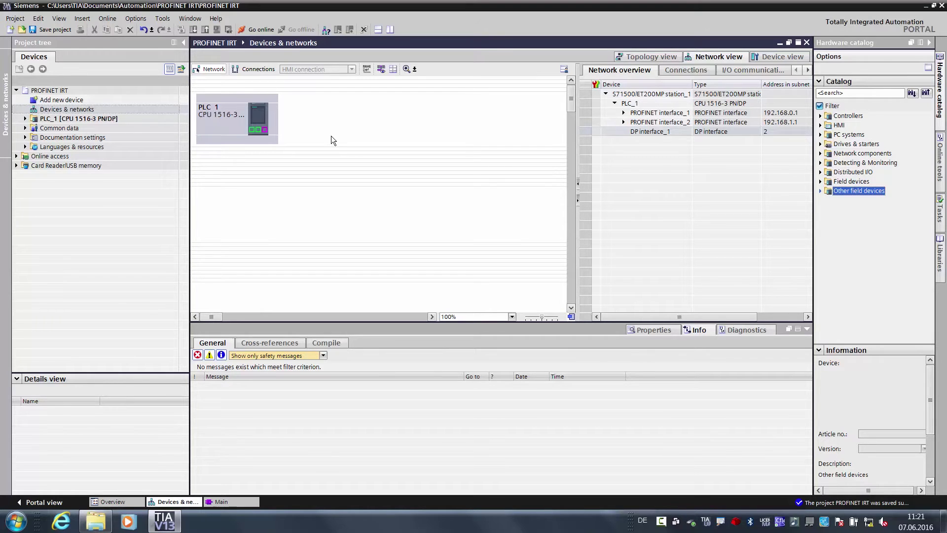
# Step: Drag a SINAMICS S120_IRT drive into the network view and link it to PLC_1's PROFINET interface
pyautogui.click(828, 201)
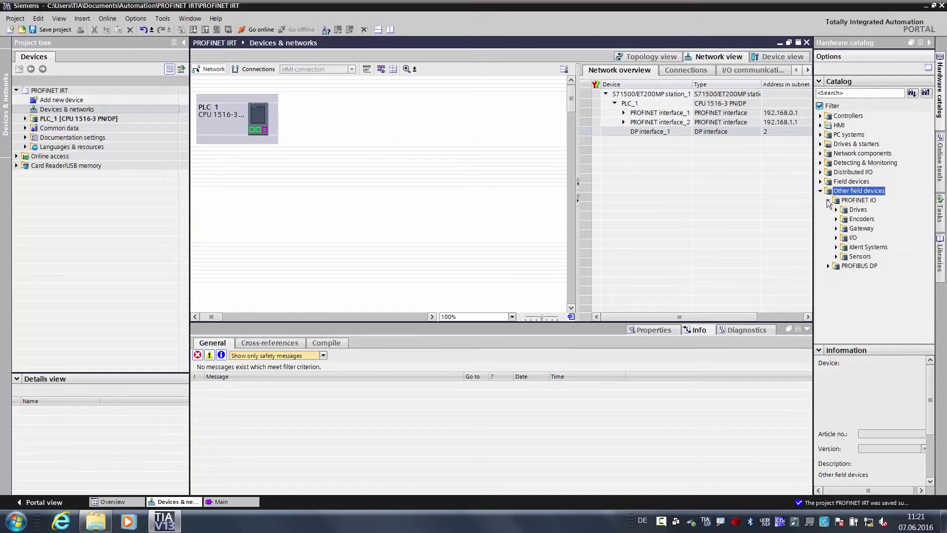
pyautogui.click(836, 210)
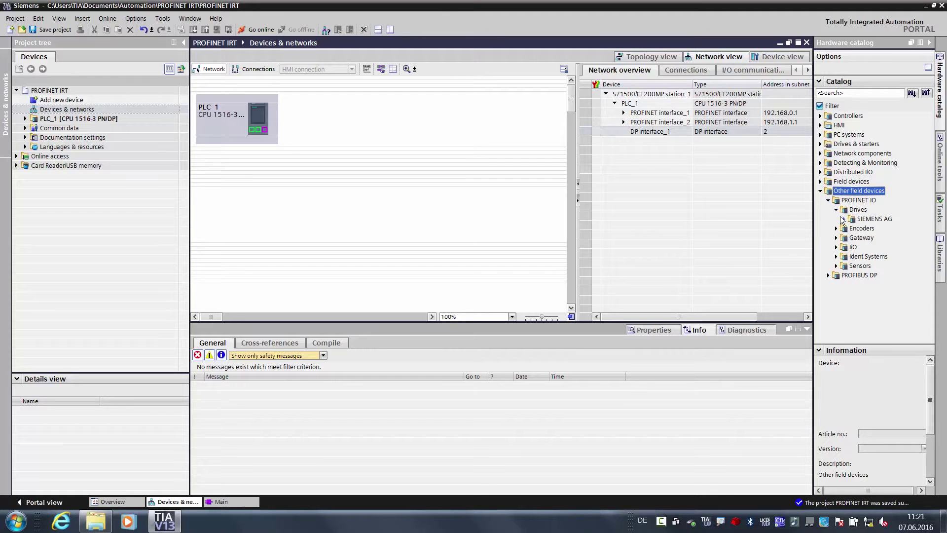
pyautogui.click(843, 220)
pyautogui.click(853, 228)
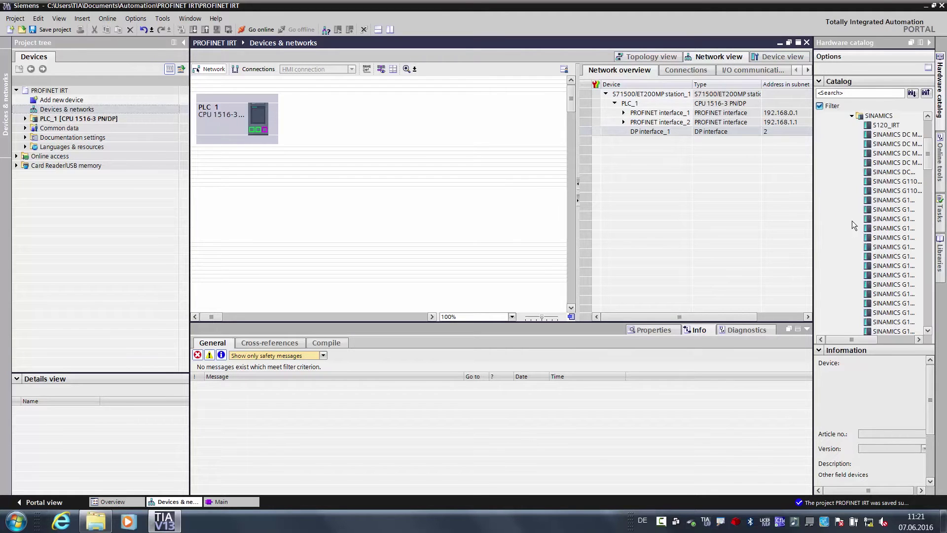
pyautogui.click(883, 127)
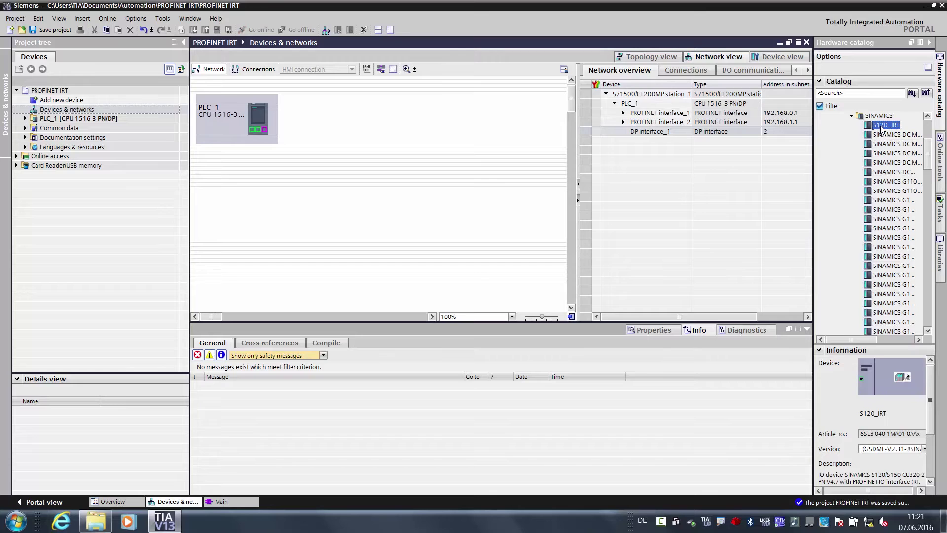
pyautogui.moveTo(837, 119); pyautogui.dragTo(399, 110)
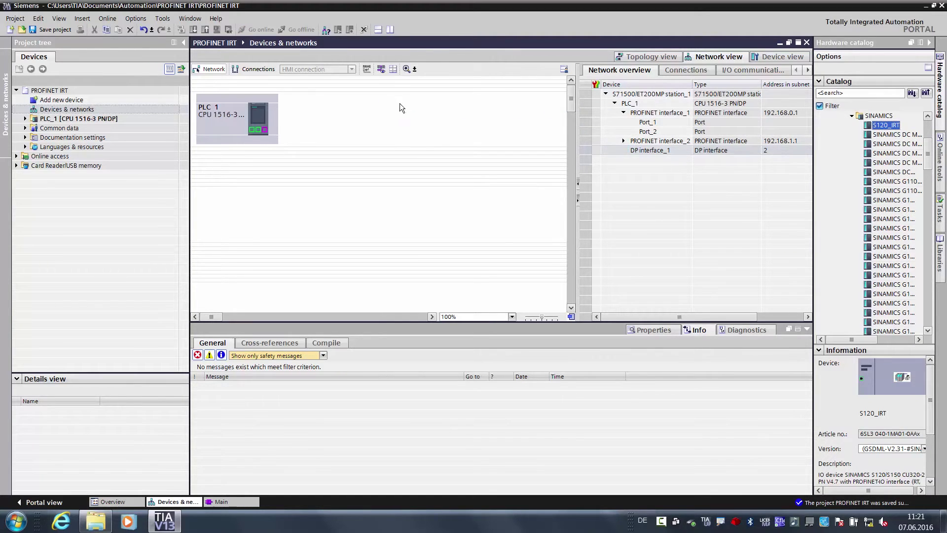
pyautogui.moveTo(452, 105); pyautogui.dragTo(260, 134)
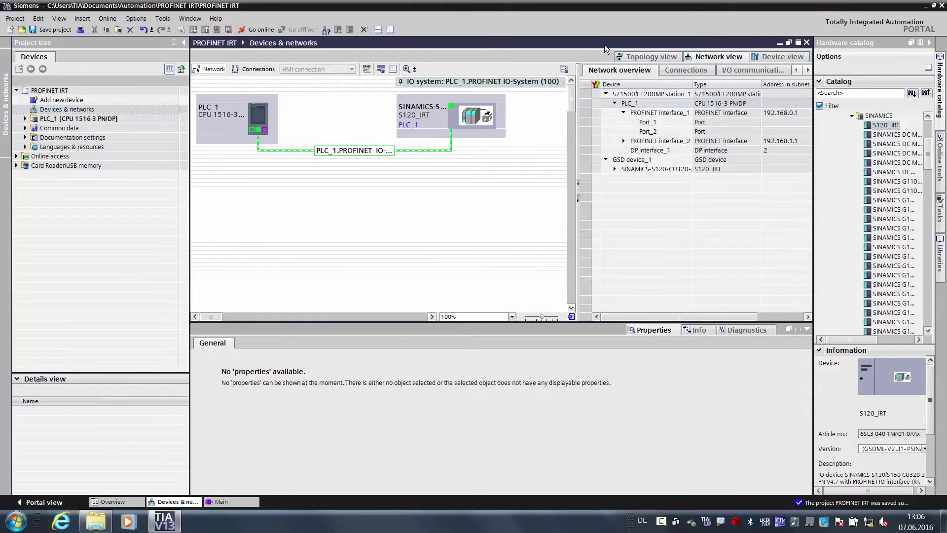
# Step: In Topology view, cable PLC_1's Port_2 to the SINAMICS drive's Port 1
pyautogui.click(629, 60)
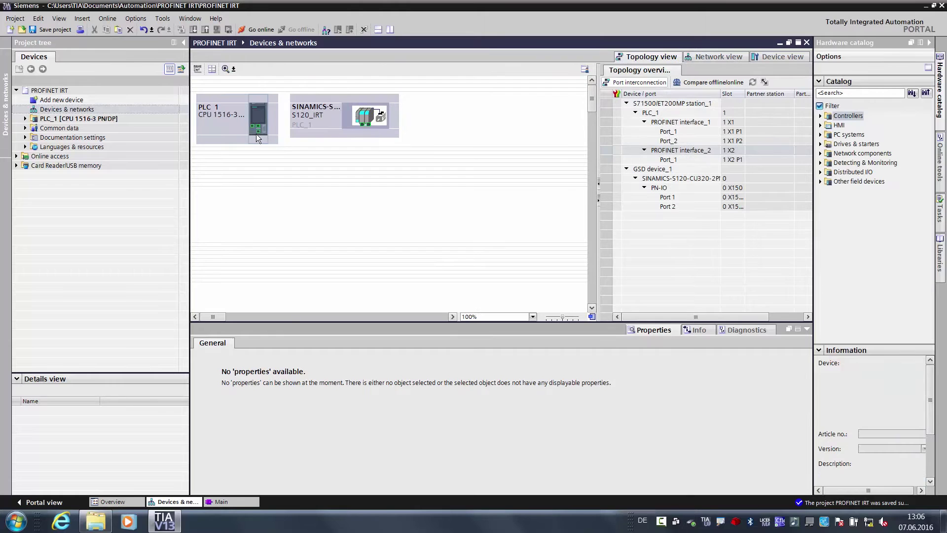
pyautogui.moveTo(256, 132); pyautogui.dragTo(364, 128)
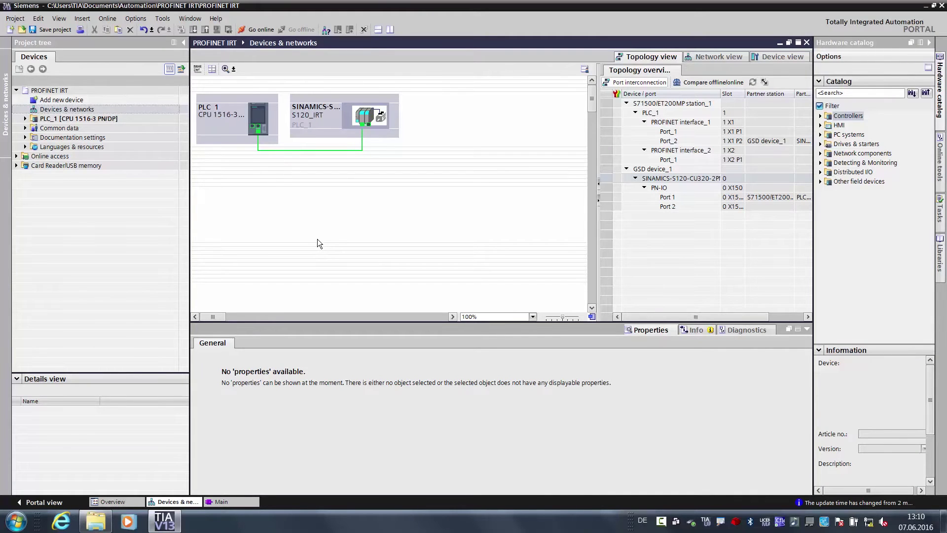
# Step: Set PLC_1's PROFINET interface X1 real time synchronization role to Sync master
pyautogui.click(258, 120)
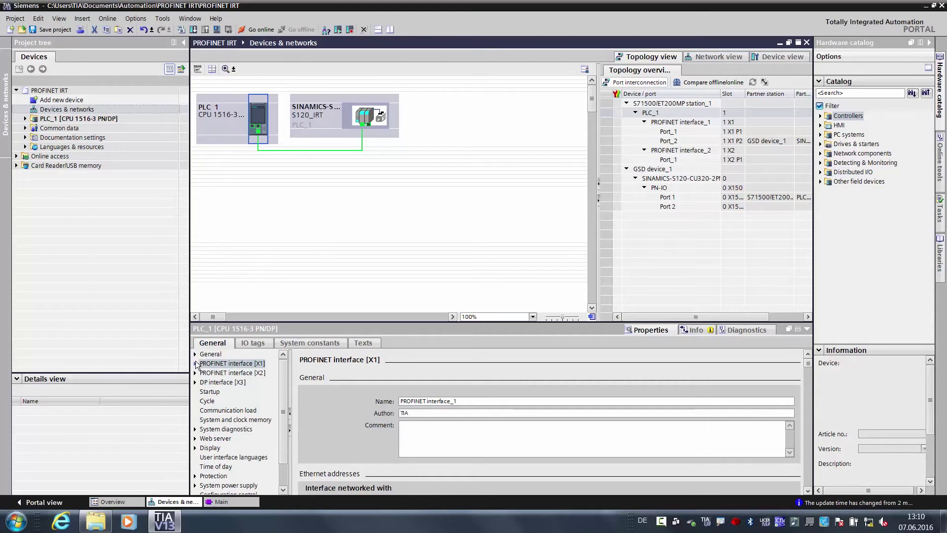
pyautogui.click(195, 364)
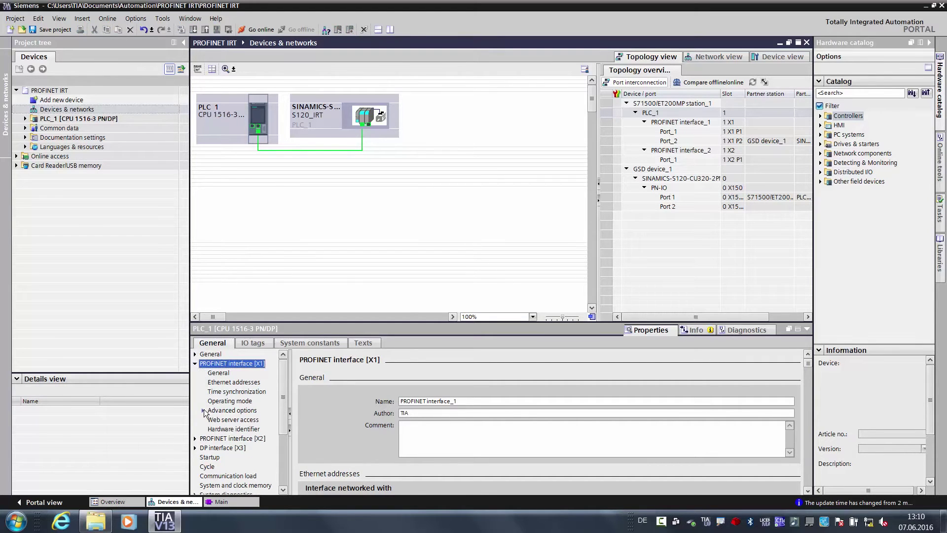
pyautogui.click(203, 411)
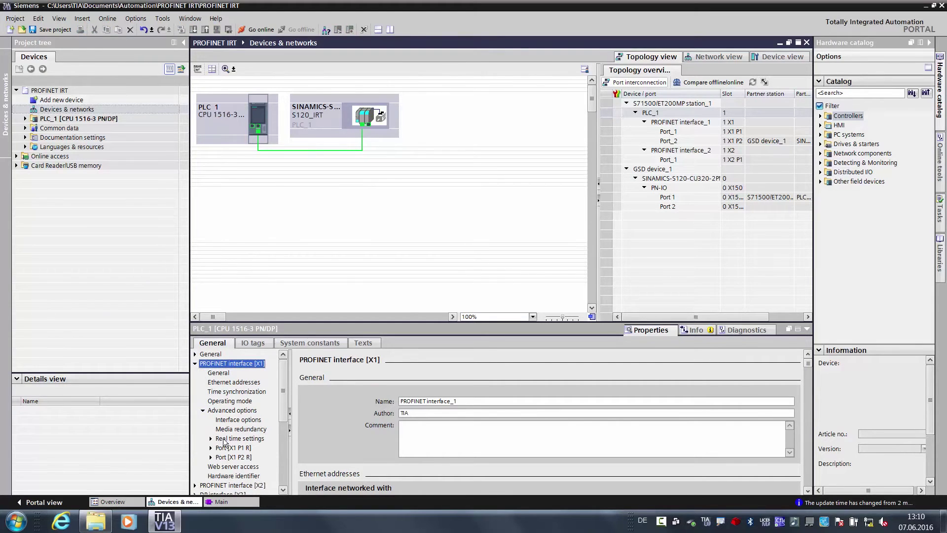
pyautogui.click(225, 439)
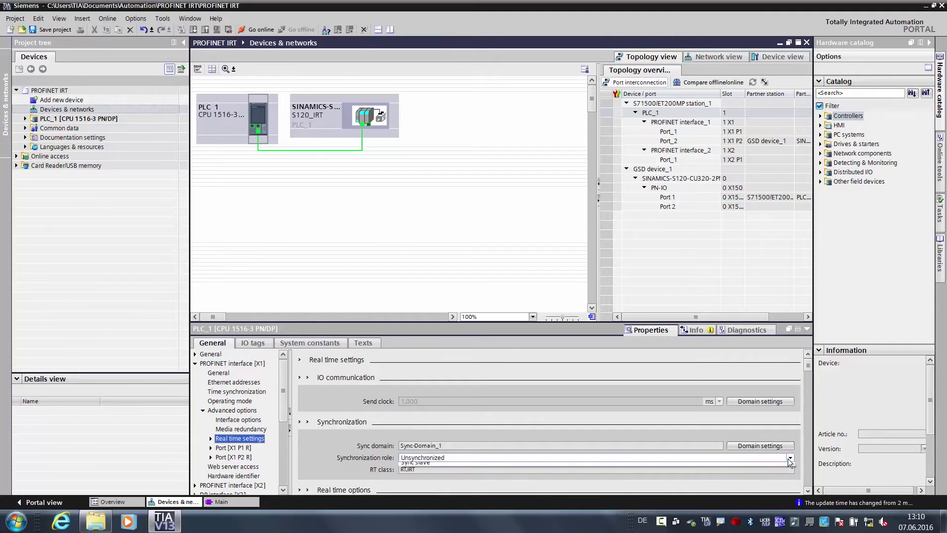
pyautogui.click(790, 457)
pyautogui.click(411, 472)
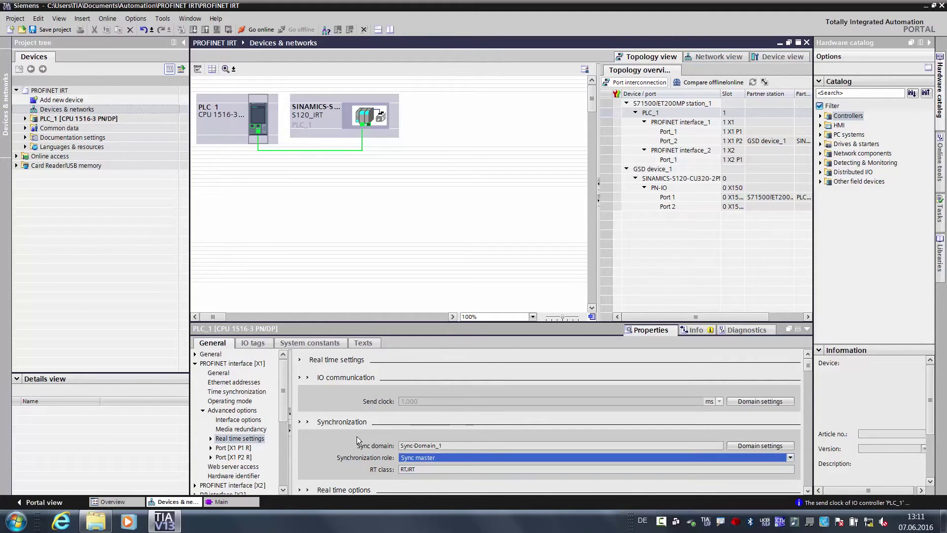
# Step: Enable isochronous mode on the SINAMICS drive's PROFINET interface X1
pyautogui.click(359, 118)
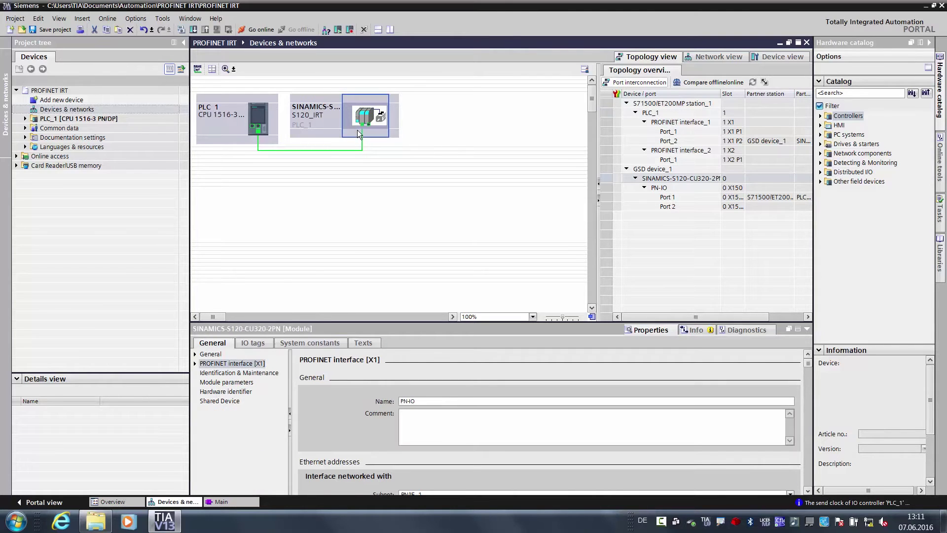
pyautogui.click(194, 364)
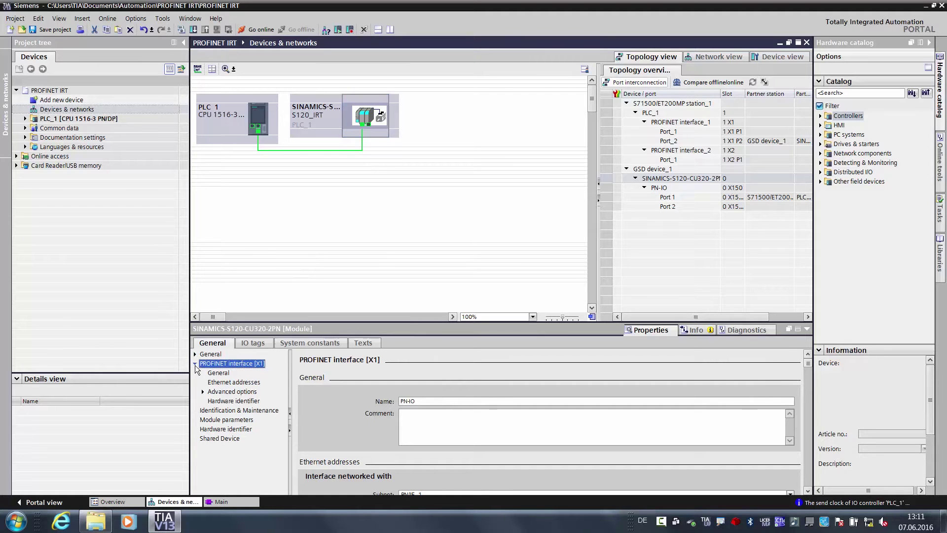
pyautogui.click(203, 393)
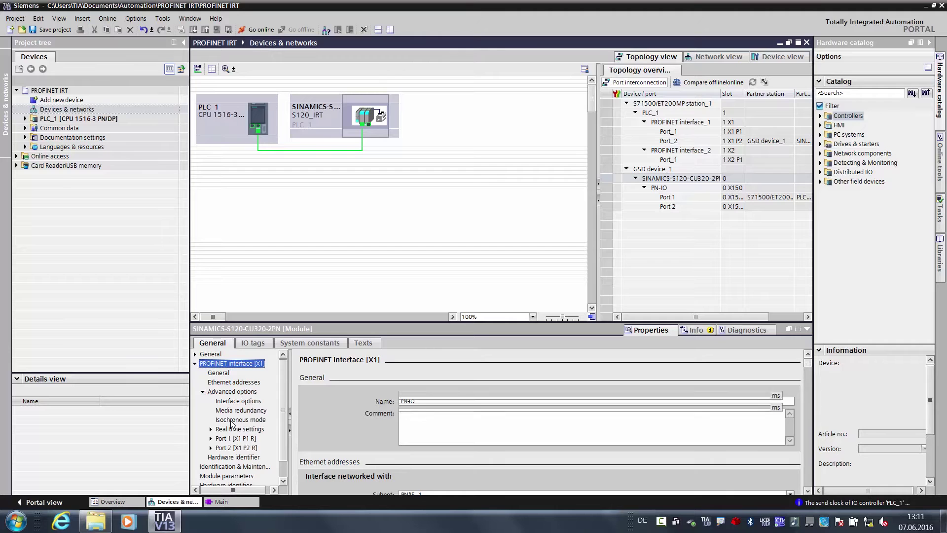
pyautogui.click(233, 420)
pyautogui.click(402, 383)
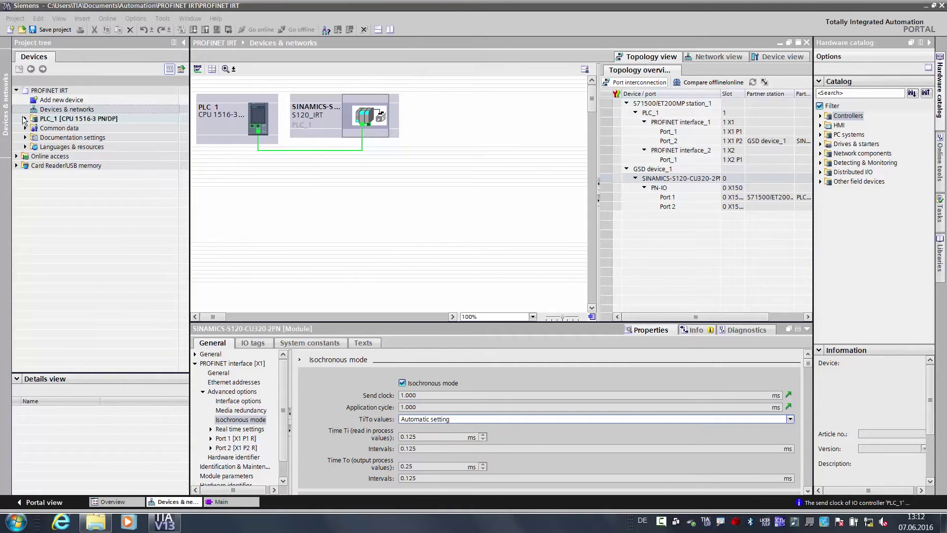
# Step: Add a TO_PositioningAxis technology object named PositioningAxis_1 under PLC_1's Technology objects
pyautogui.click(25, 118)
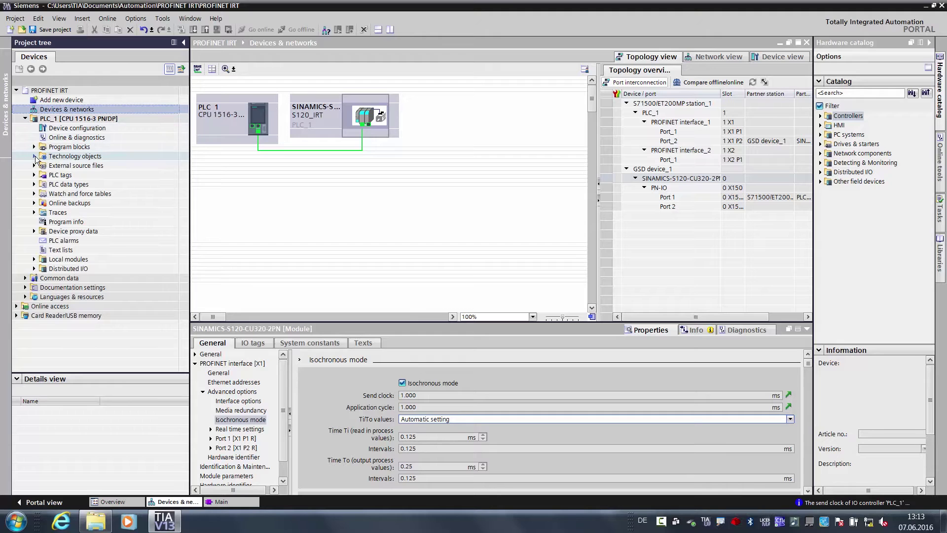
pyautogui.click(34, 156)
pyautogui.doubleClick(85, 166)
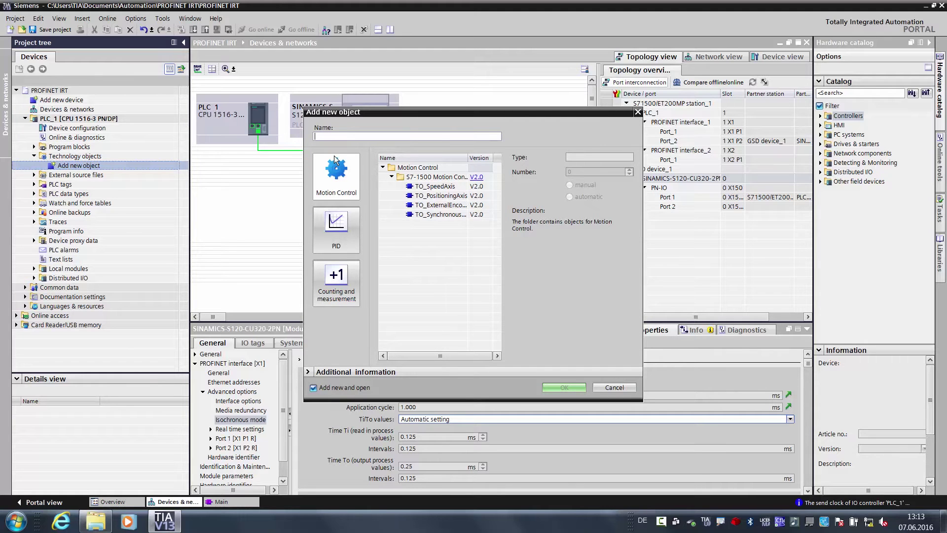
pyautogui.click(434, 196)
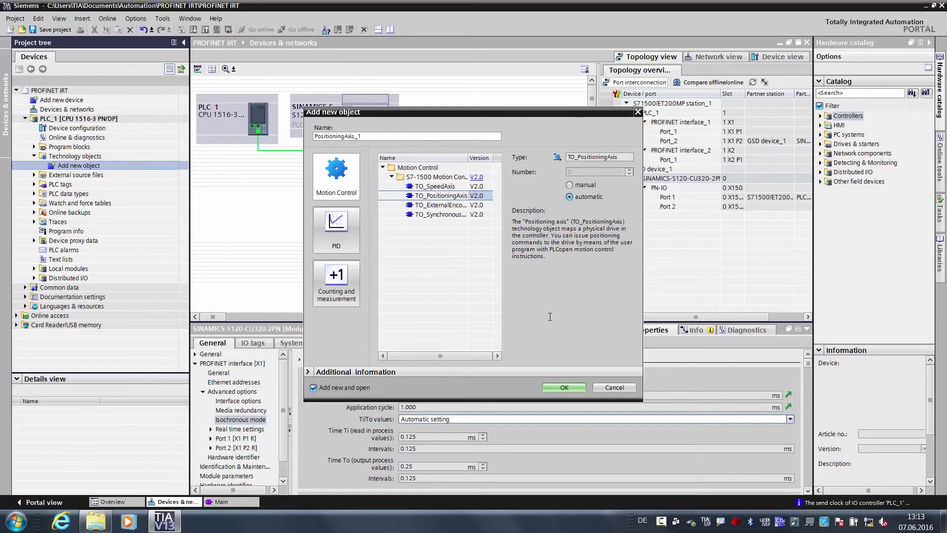
pyautogui.click(559, 389)
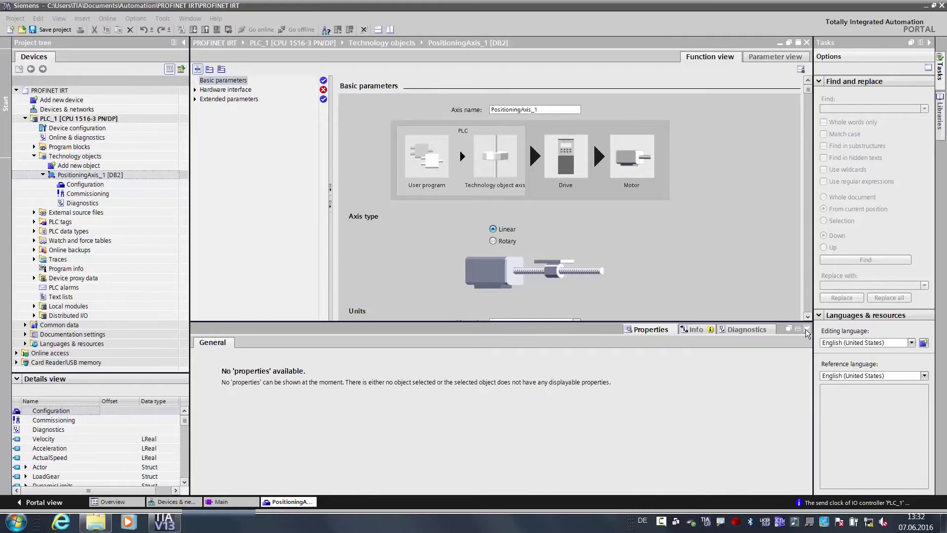
# Step: Change PositioningAxis_1 to a rotary axis in degrees and show its Hardware interface page
pyautogui.click(808, 332)
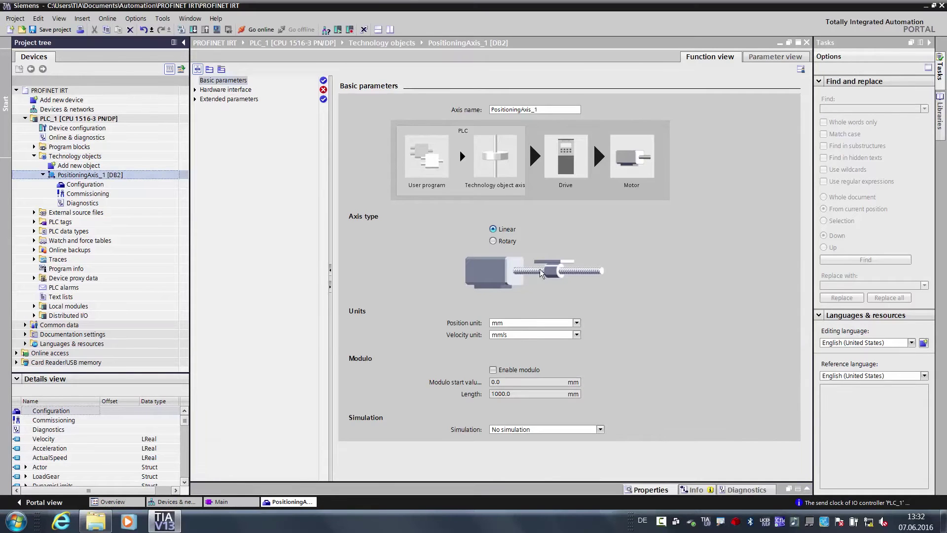
pyautogui.click(493, 241)
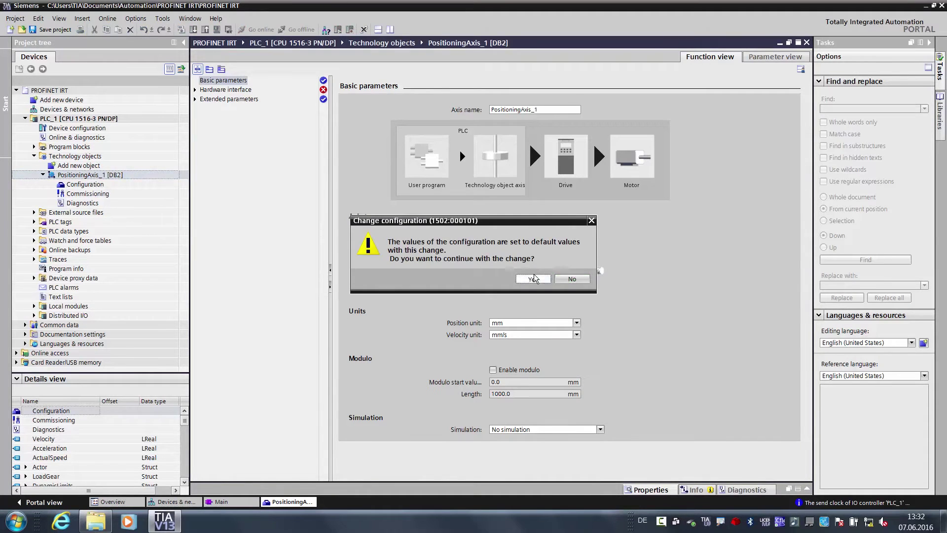
pyautogui.press('Return')
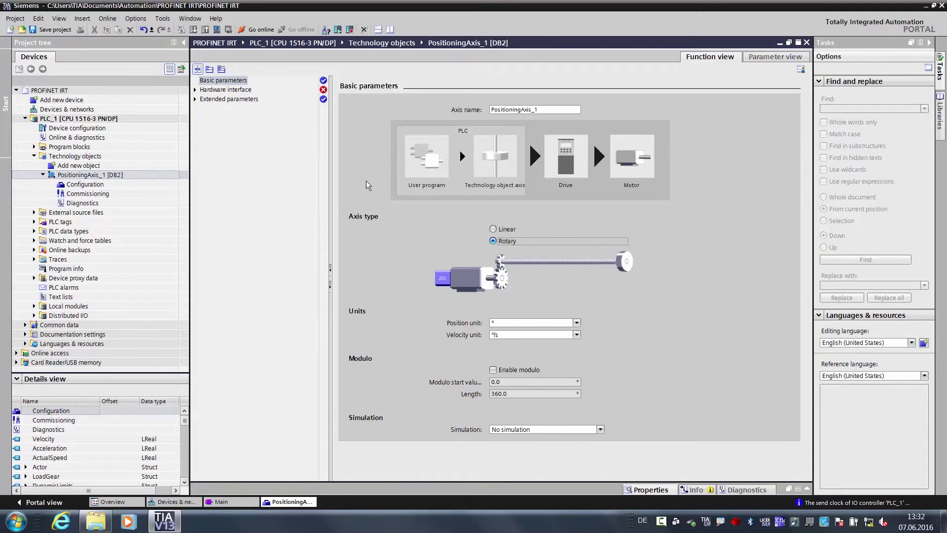
pyautogui.click(226, 90)
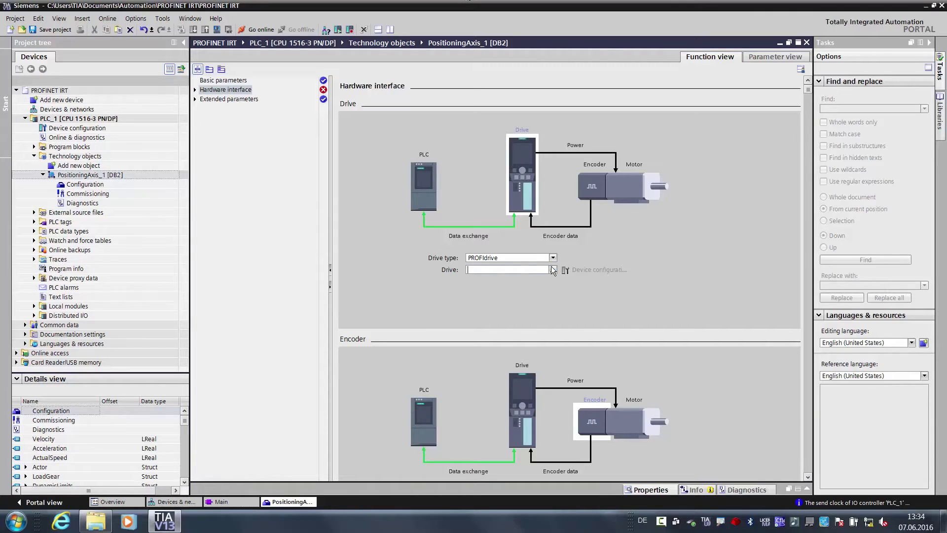
# Step: Choose the SINAMICS-S120 drive object red_1 on the PROFINET IO-System as the axis drive
pyautogui.click(553, 270)
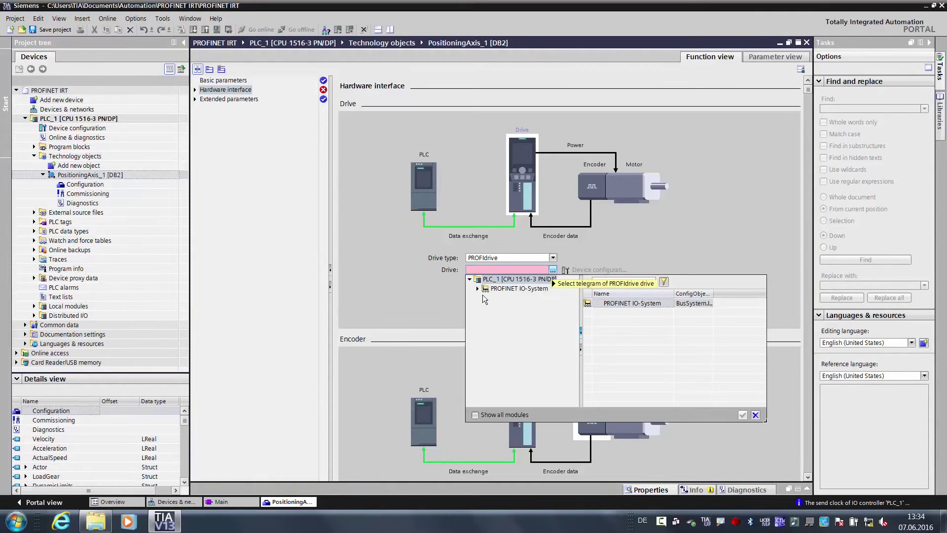
pyautogui.click(478, 290)
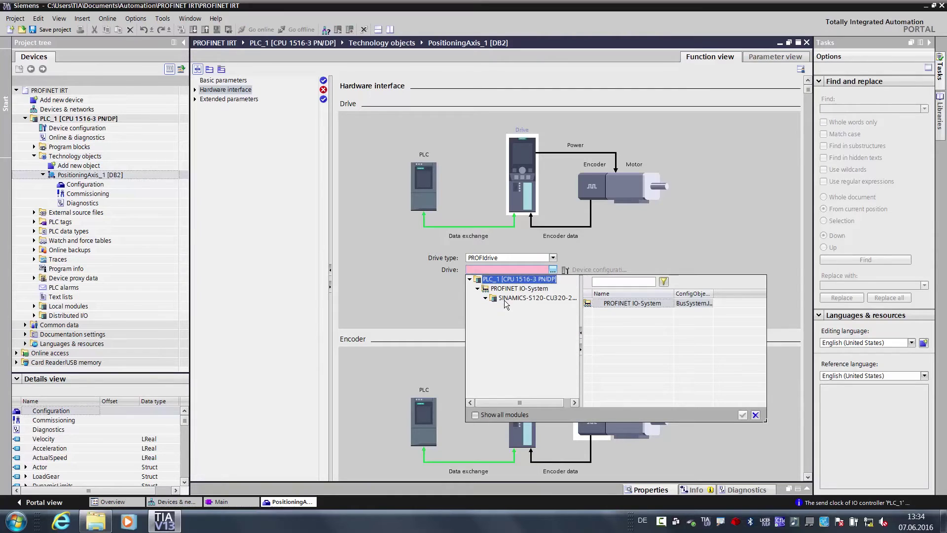
pyautogui.click(504, 299)
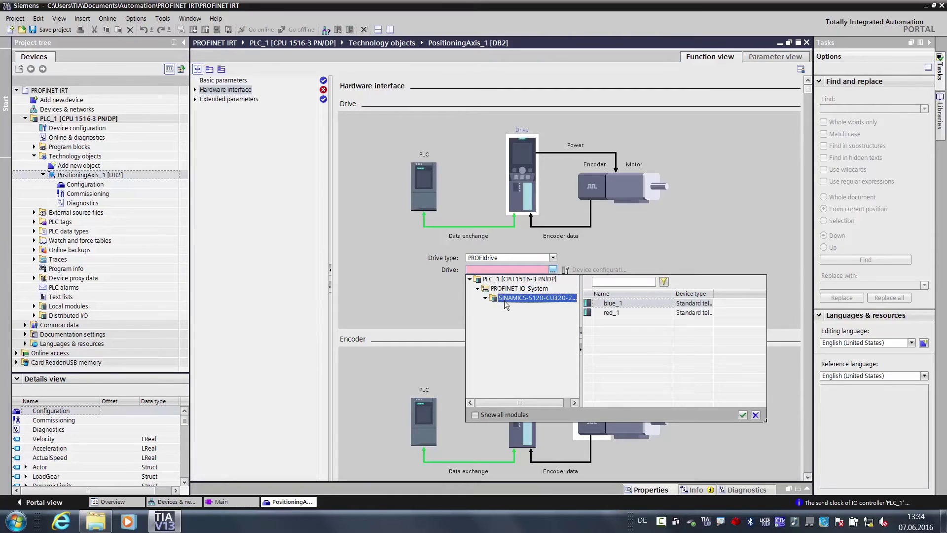
pyautogui.click(611, 314)
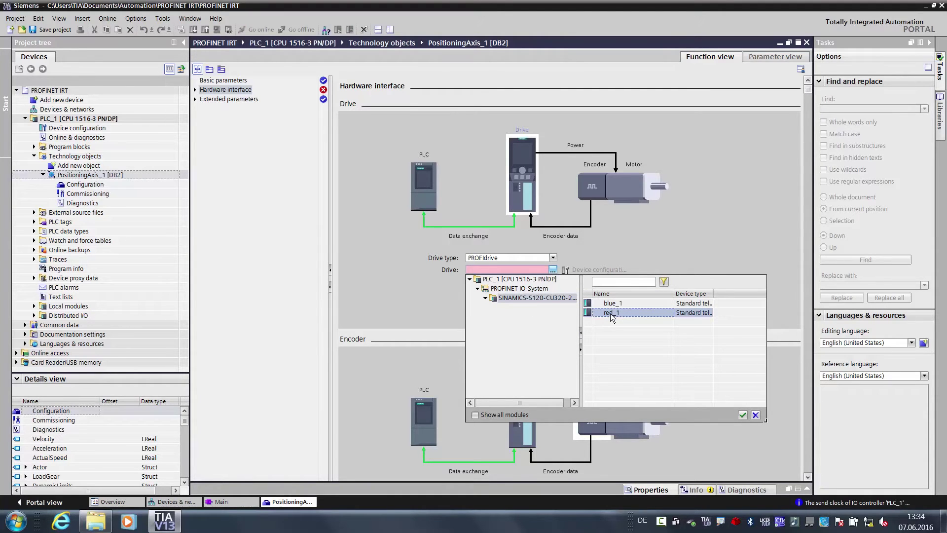
pyautogui.doubleClick(611, 314)
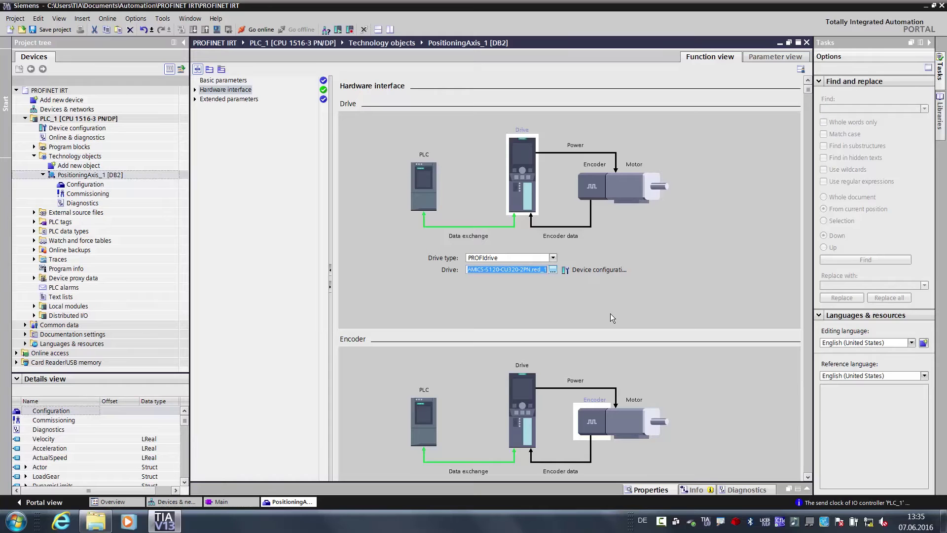
# Step: Set the axis reference speed and maximum speed both to 6000.0 1/min
pyautogui.moveTo(809, 478); pyautogui.dragTo(809, 479)
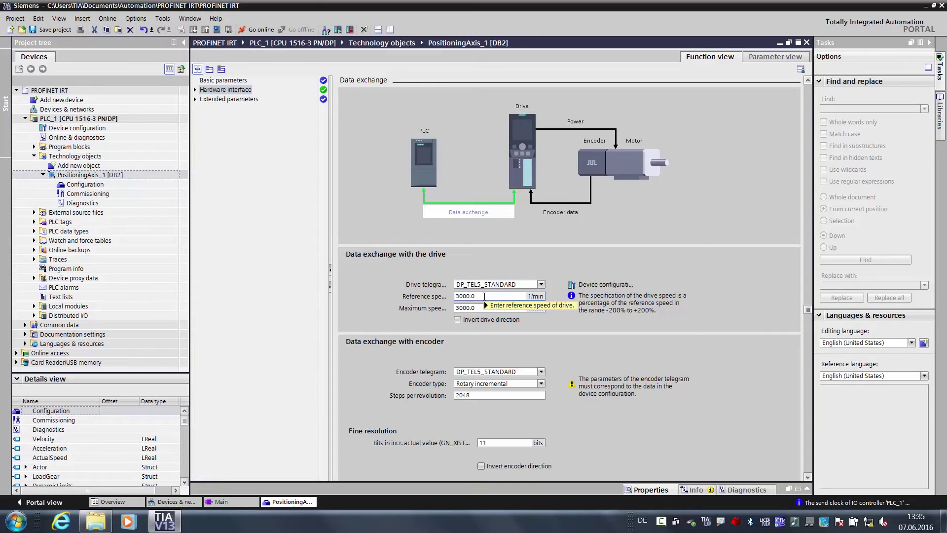
pyautogui.moveTo(484, 297); pyautogui.dragTo(442, 294)
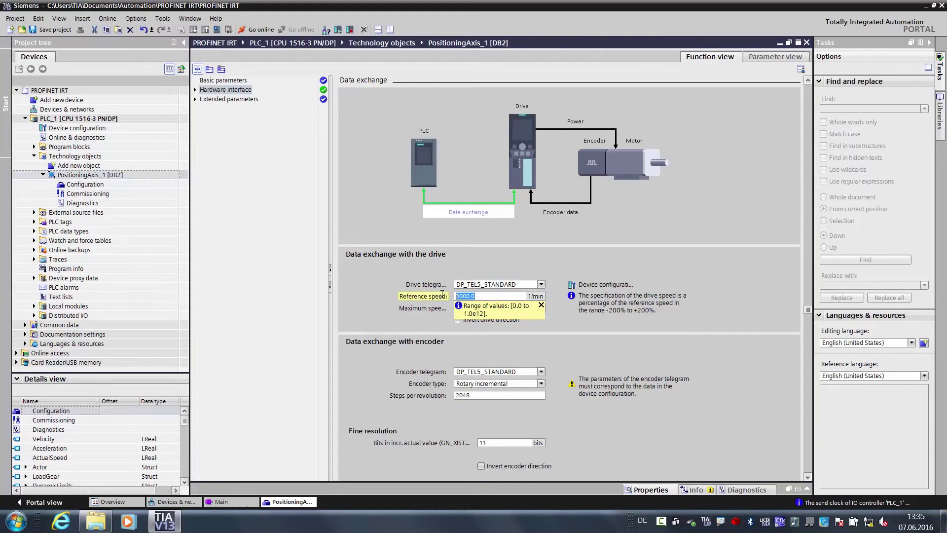
pyautogui.write('6000')
pyautogui.press('Tab')
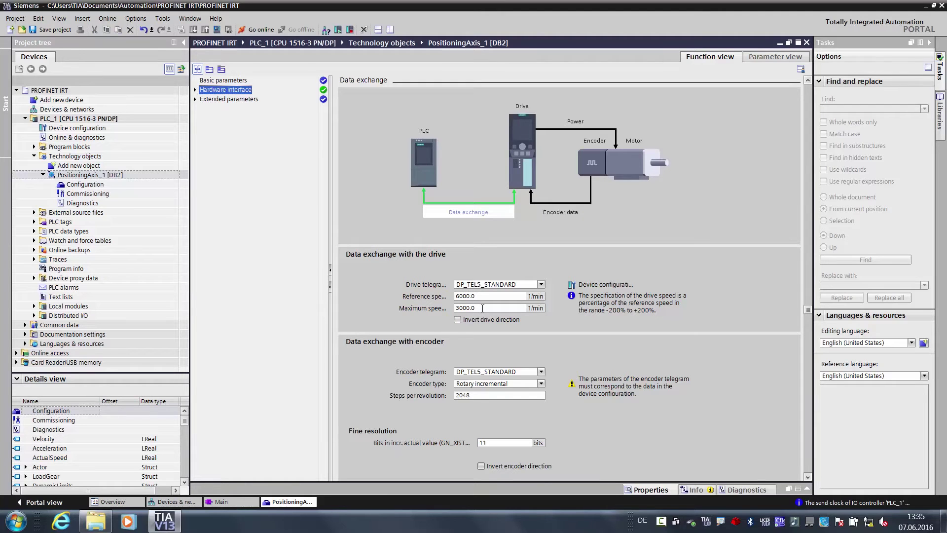
pyautogui.write('6000')
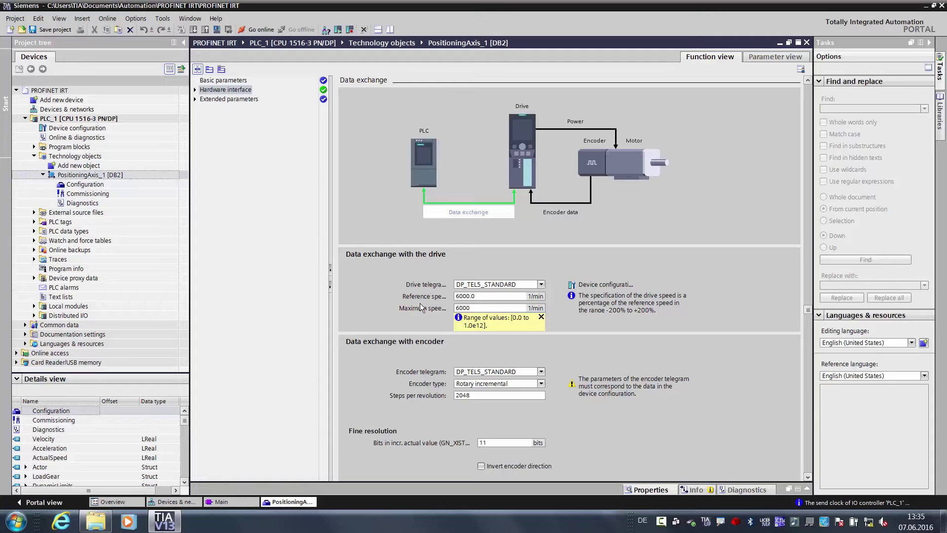
pyautogui.press('Return')
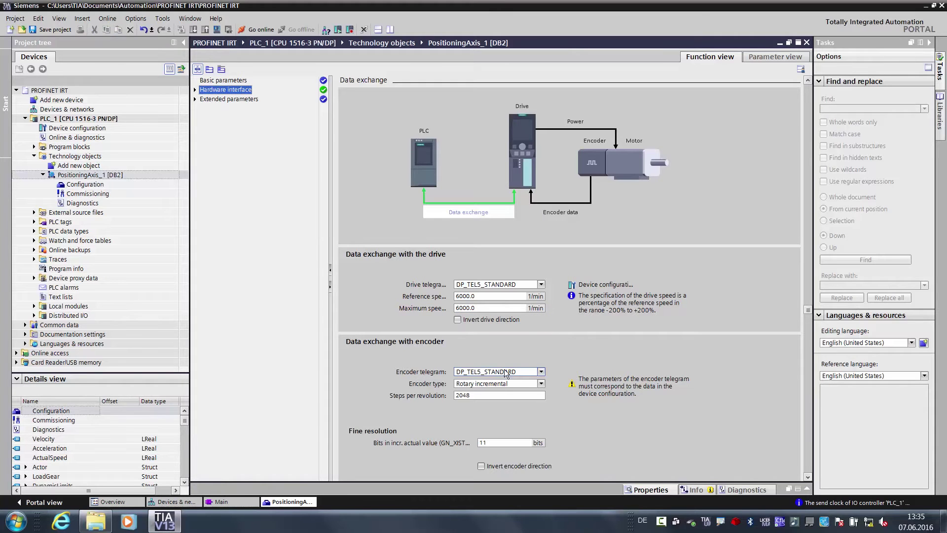
# Step: Make the encoder Rotary absolute with 512 steps per revolution and 4096 revolutions
pyautogui.click(807, 477)
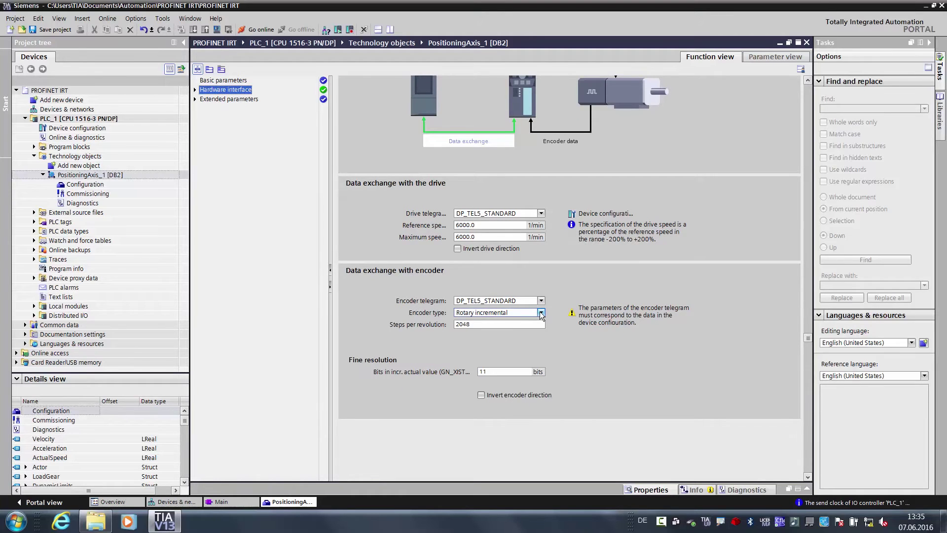
pyautogui.click(541, 314)
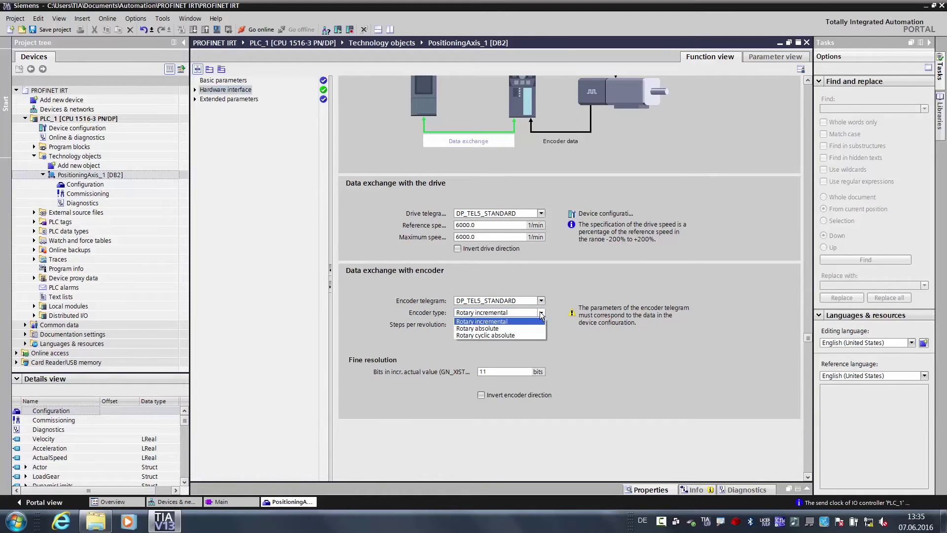
pyautogui.click(479, 328)
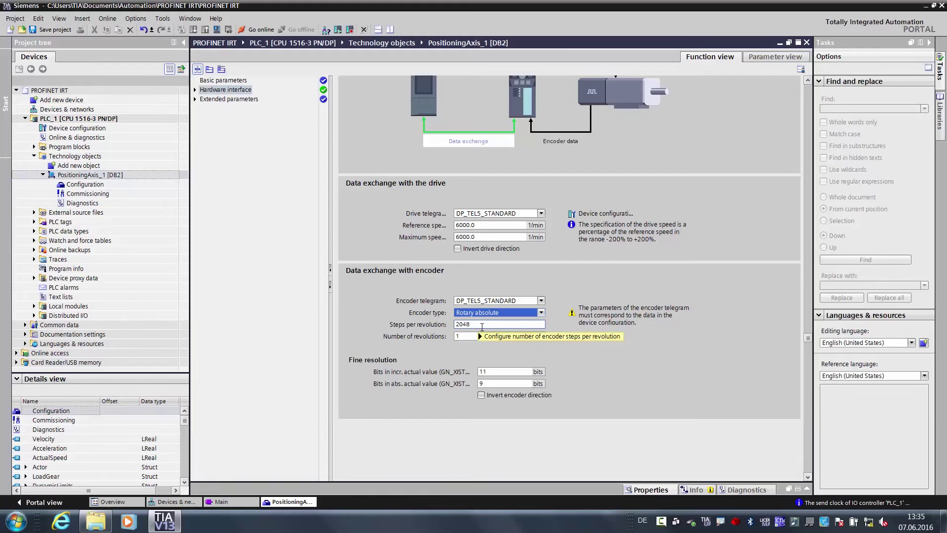
pyautogui.moveTo(476, 324); pyautogui.dragTo(454, 324)
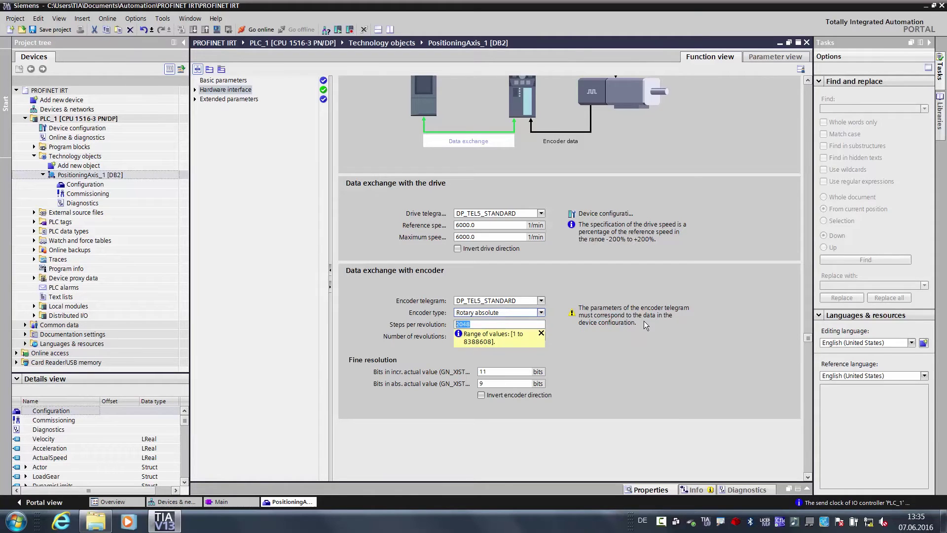
pyautogui.write('512')
pyautogui.press('Return')
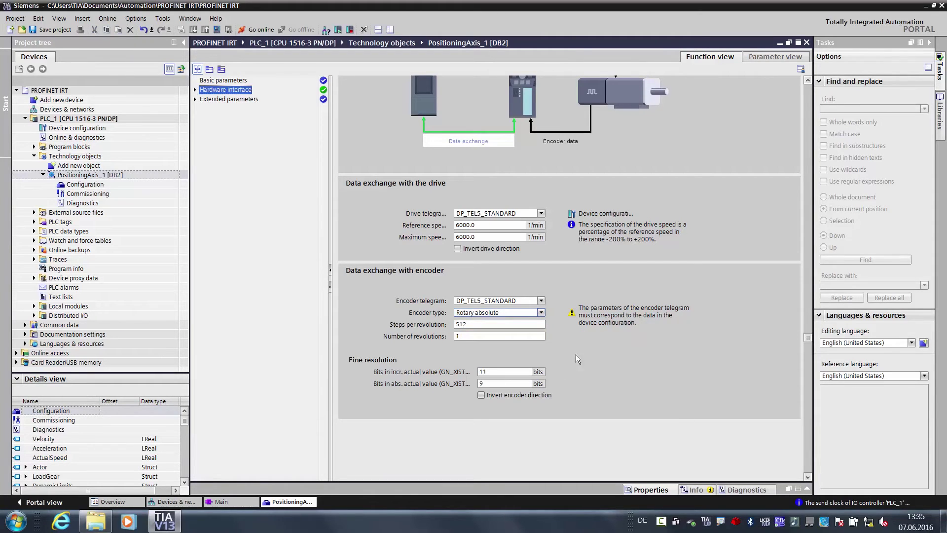
pyautogui.doubleClick(469, 335)
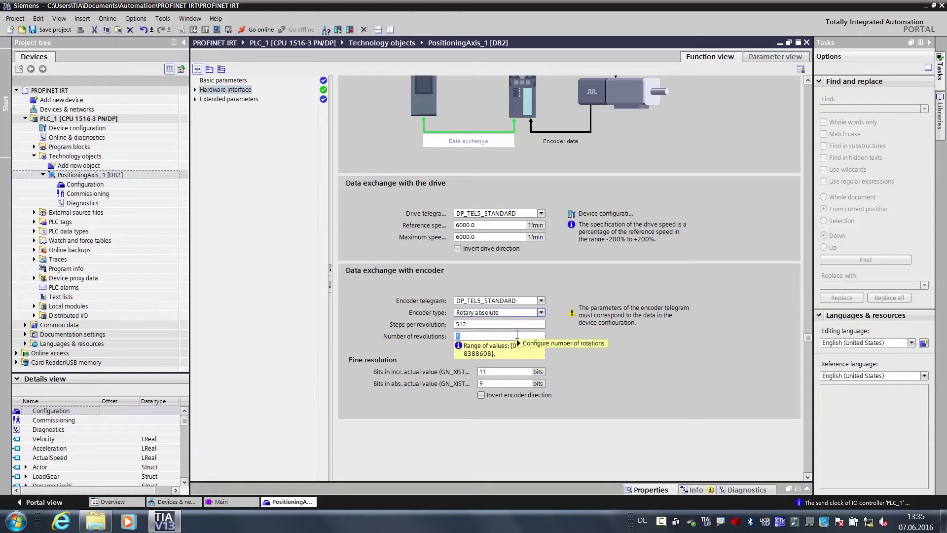
pyautogui.write('4096')
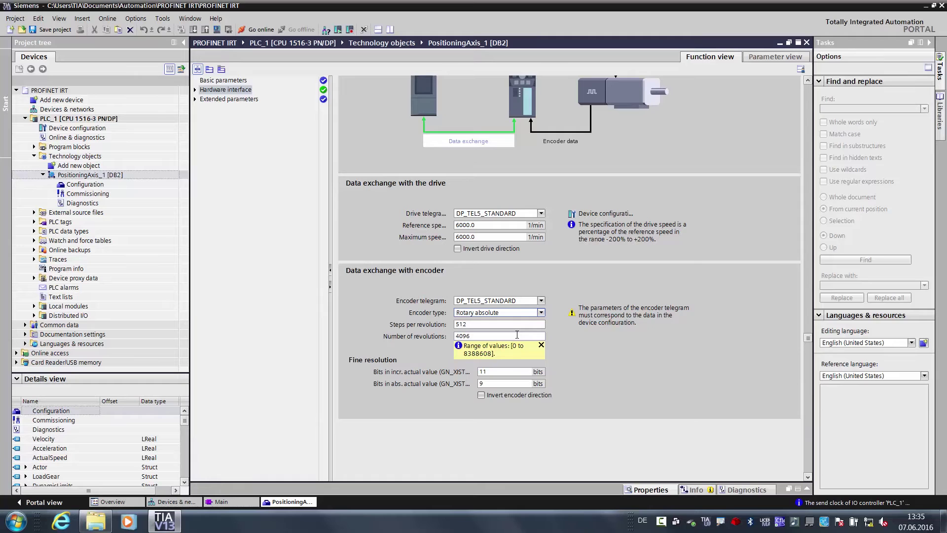
pyautogui.press('Return')
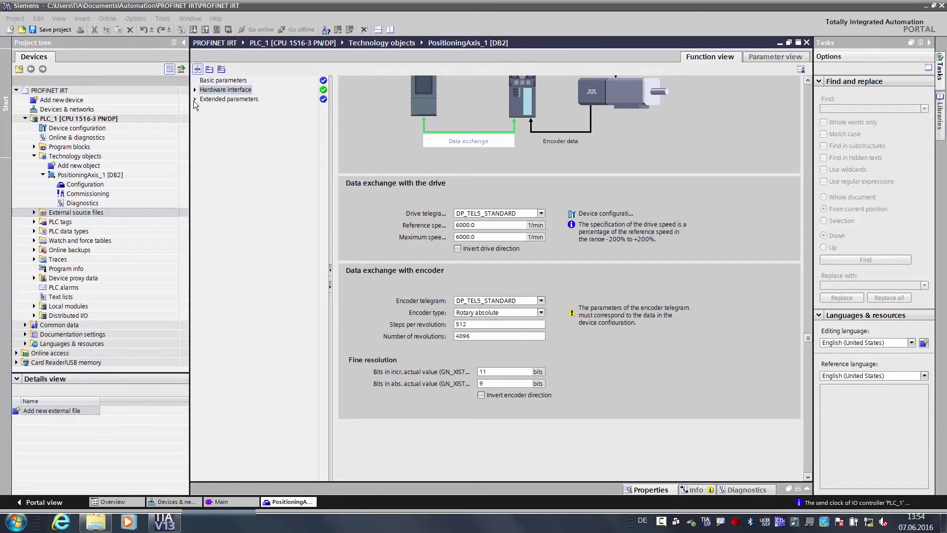
# Step: Enter a velocity gain of 30.0 in the Extended parameters > Control loop settings
pyautogui.click(195, 99)
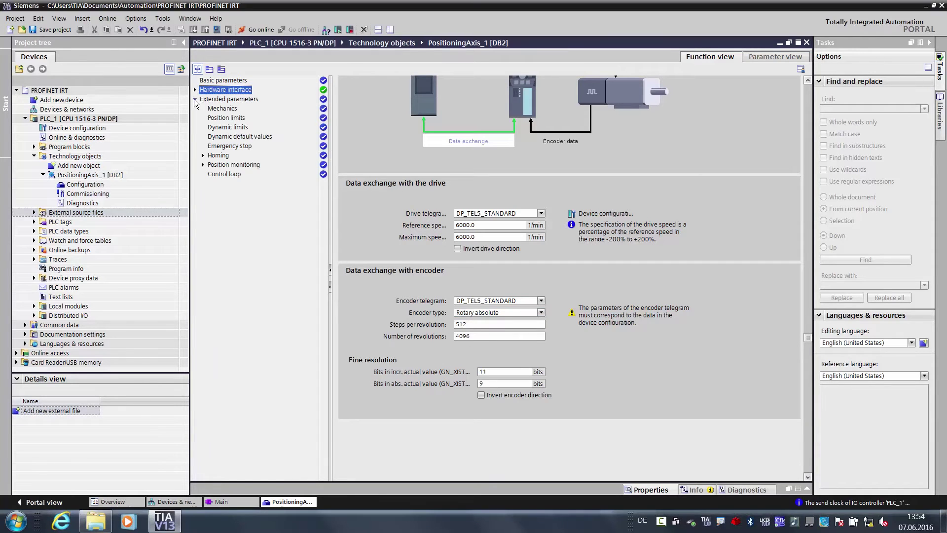
pyautogui.click(232, 174)
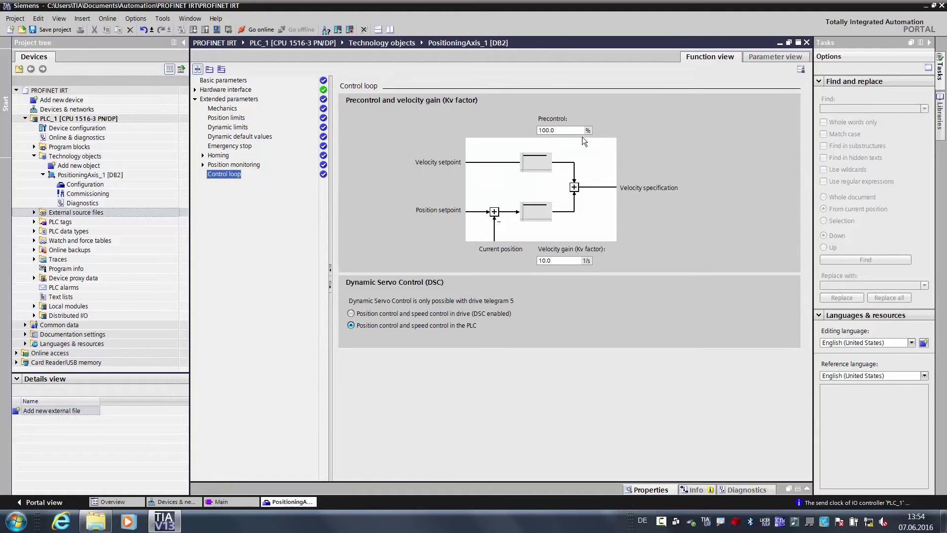
pyautogui.doubleClick(557, 260)
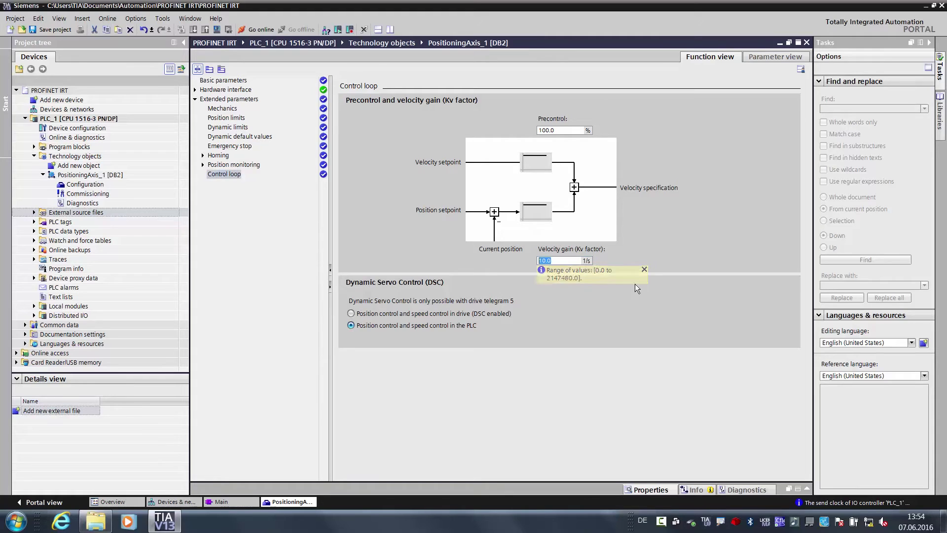
pyautogui.write('30')
pyautogui.press('Return')
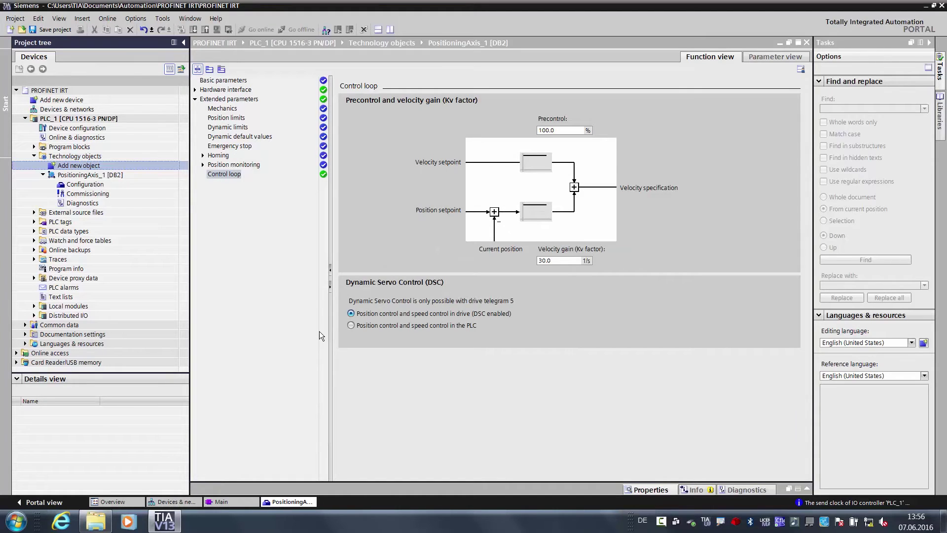
# Step: Add a TO_SynchronousAxis object SynchronousAxis_1 and change it to a rotary axis
pyautogui.doubleClick(69, 166)
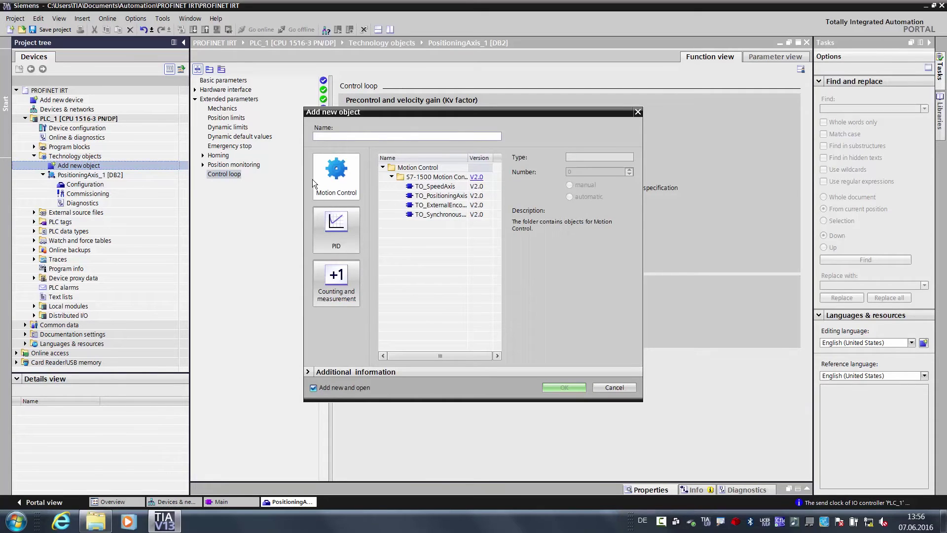
pyautogui.click(429, 213)
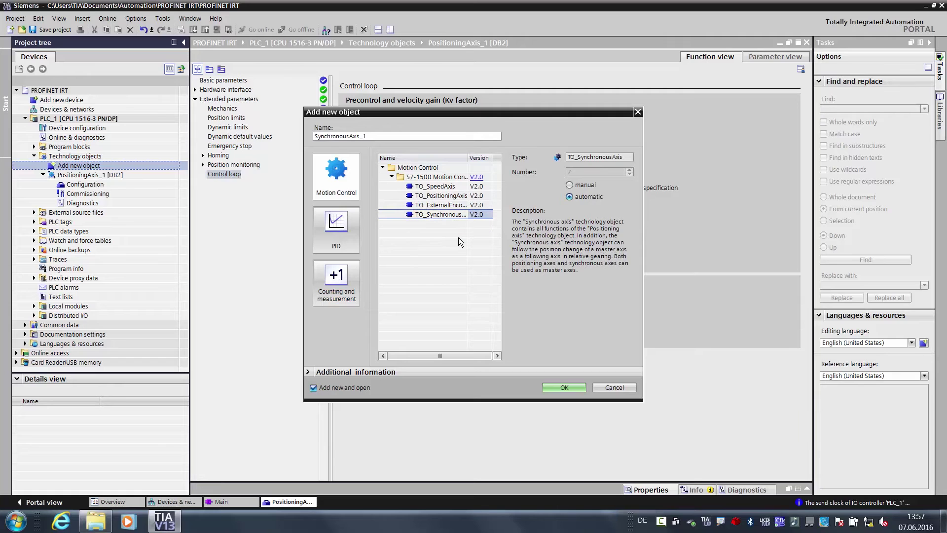
pyautogui.click(567, 386)
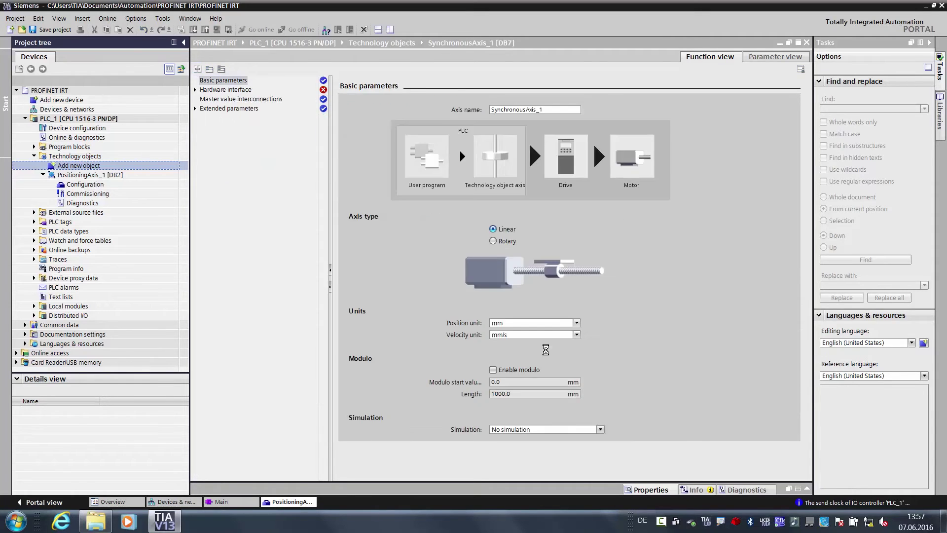
pyautogui.click(493, 241)
pyautogui.click(533, 281)
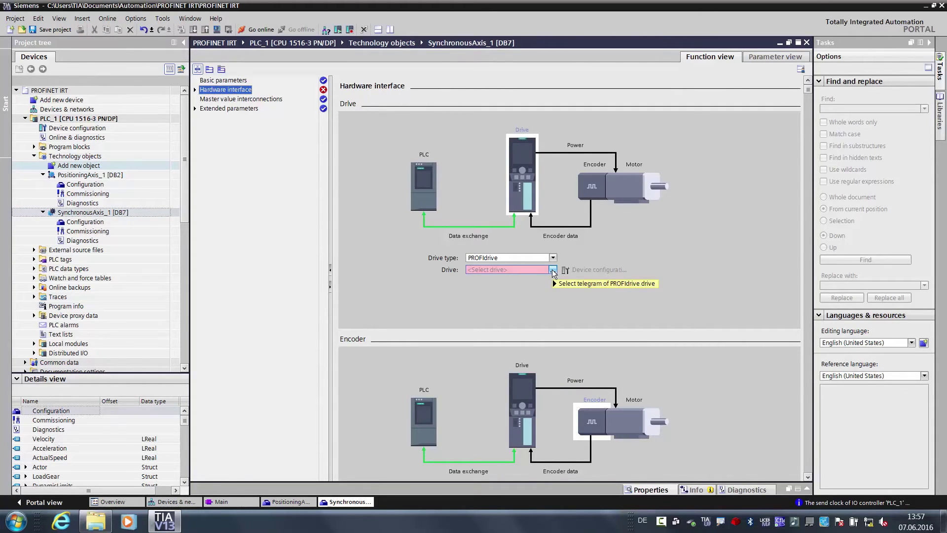
# Step: Assign the SINAMICS-S120 drive object blue_1 as the synchronous axis drive
pyautogui.click(553, 270)
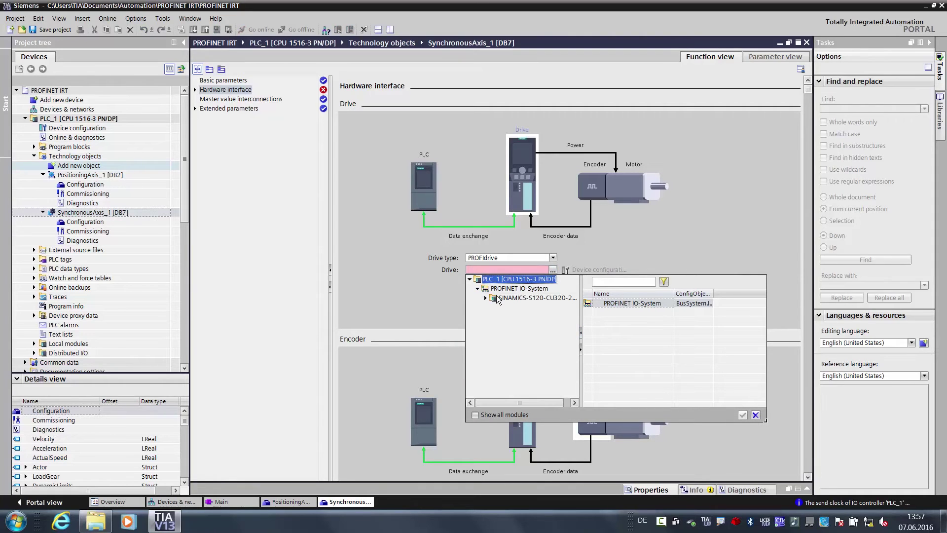
pyautogui.click(498, 298)
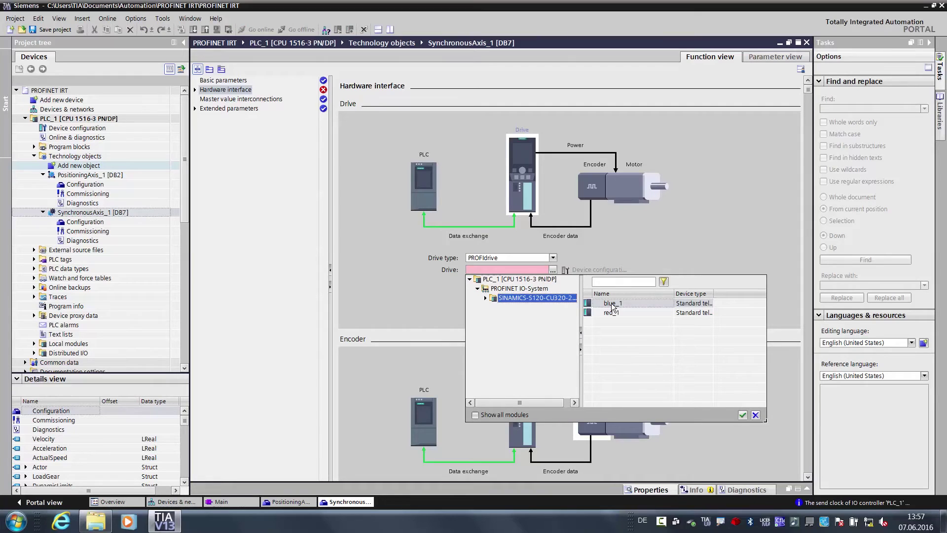
pyautogui.click(612, 305)
pyautogui.doubleClick(604, 303)
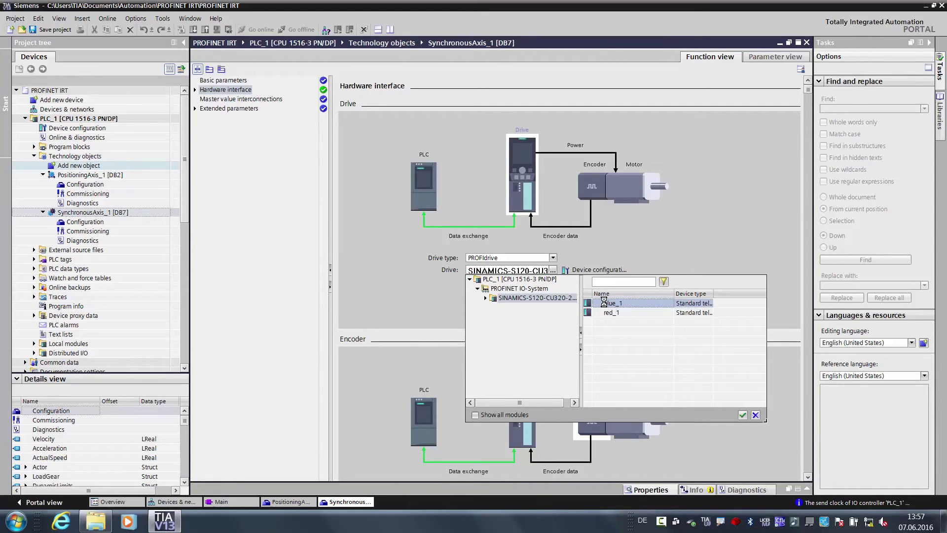
# Step: Set the synchronous axis reference and maximum speeds both to 6000.0 1/min
pyautogui.click(808, 476)
pyautogui.moveTo(809, 474); pyautogui.dragTo(809, 474)
pyautogui.click(473, 260)
pyautogui.write('6000')
pyautogui.press('Return')
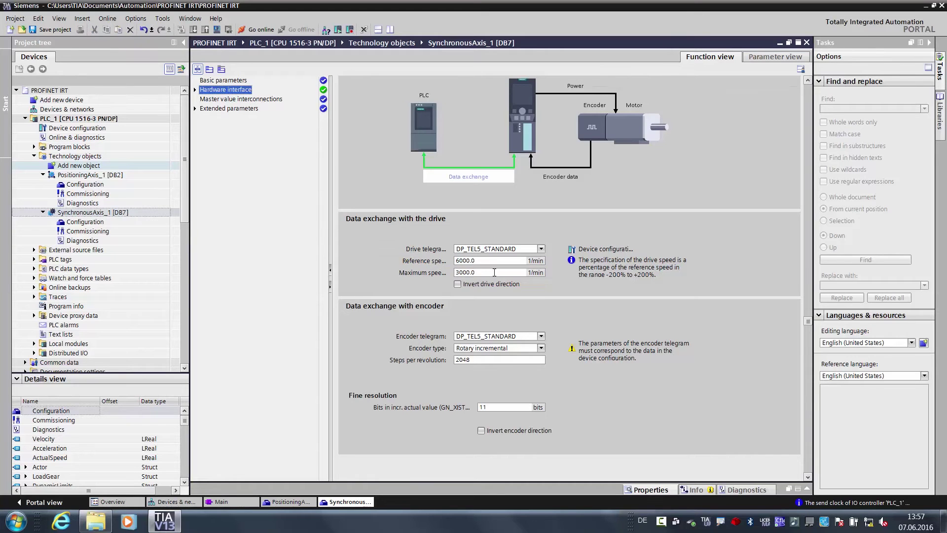
pyautogui.click(492, 272)
pyautogui.write('6000')
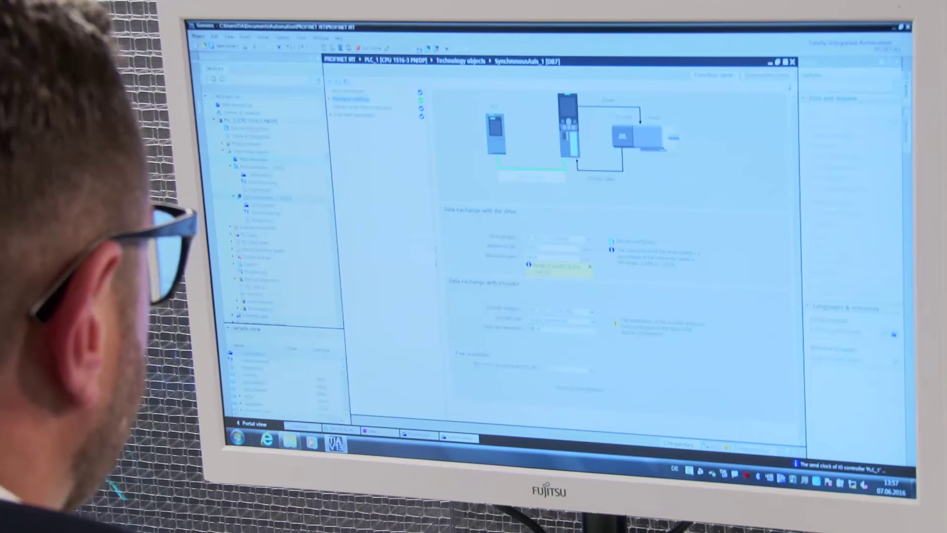
pyautogui.click(556, 351)
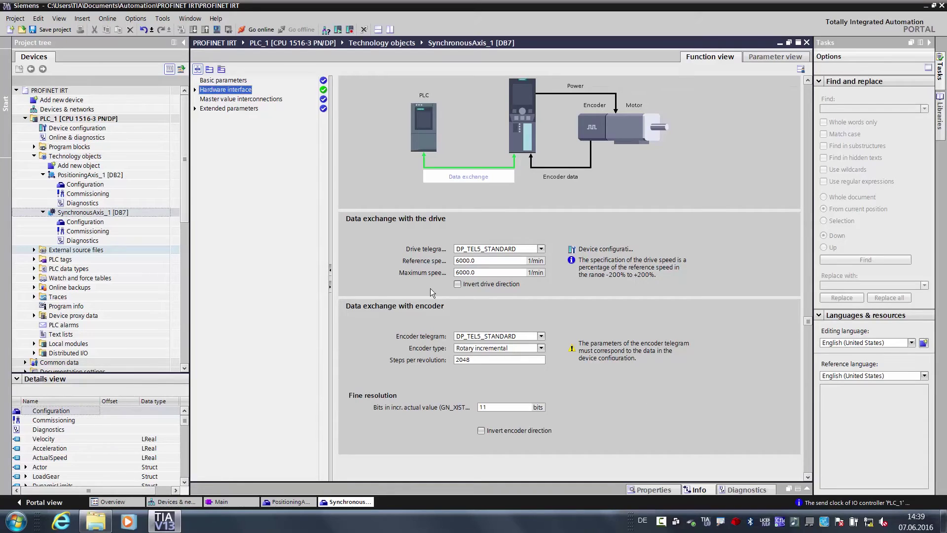
# Step: Add PositioningAxis_1 as the master value interconnection for SynchronousAxis_1
pyautogui.click(266, 100)
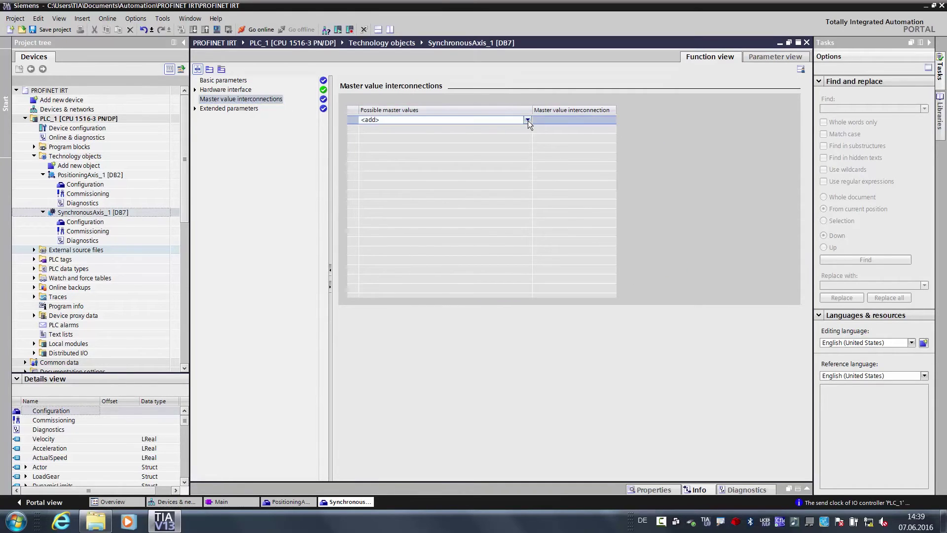
pyautogui.click(528, 121)
pyautogui.click(397, 129)
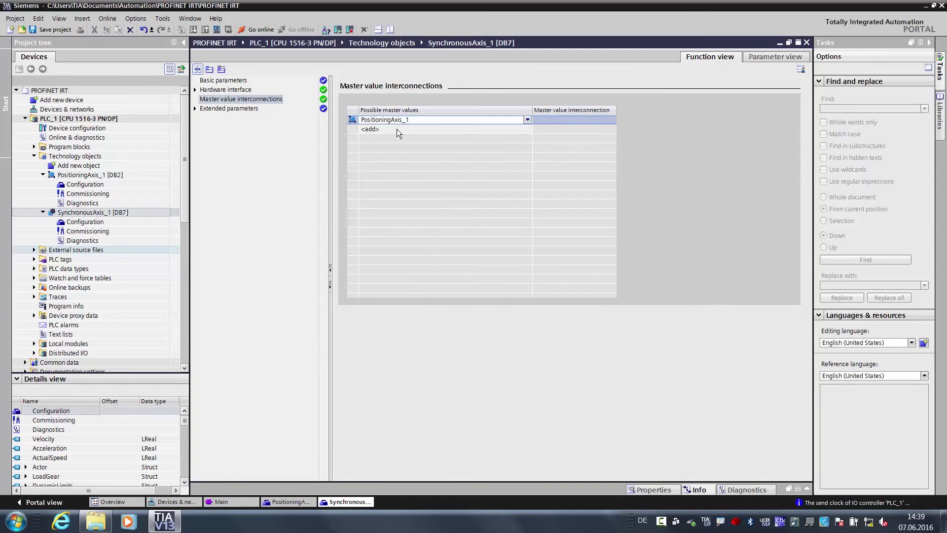
# Step: In the control loop settings, set velocity gain Kv to 30.0 and enable DSC in the drive
pyautogui.click(195, 109)
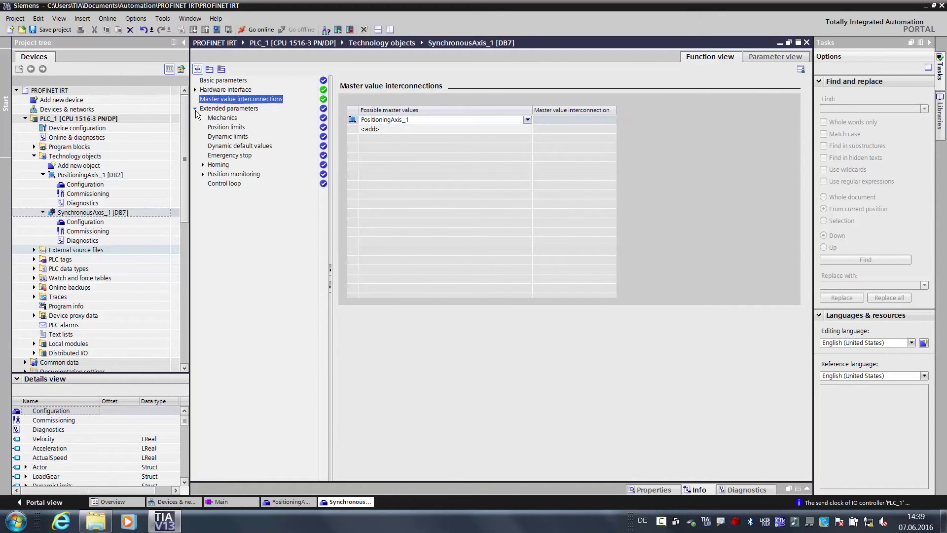
pyautogui.click(221, 185)
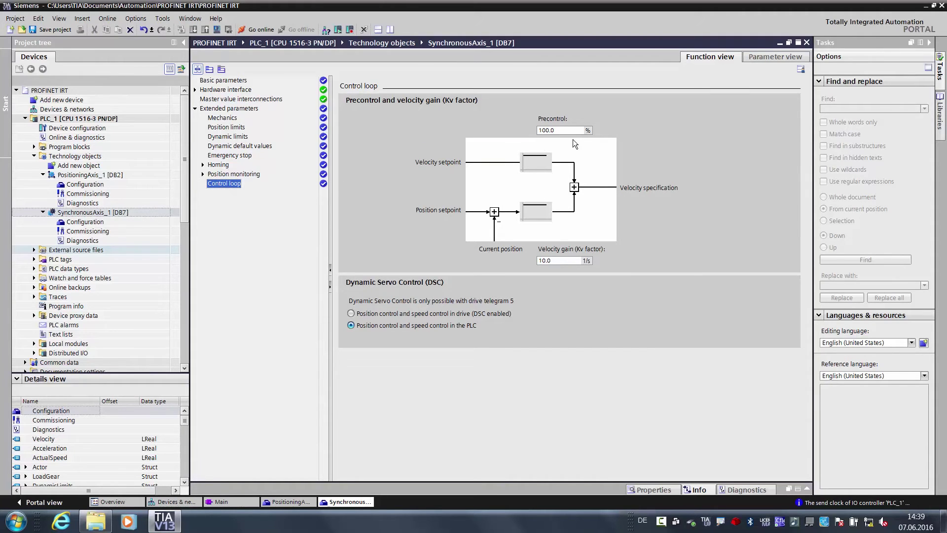
pyautogui.click(559, 261)
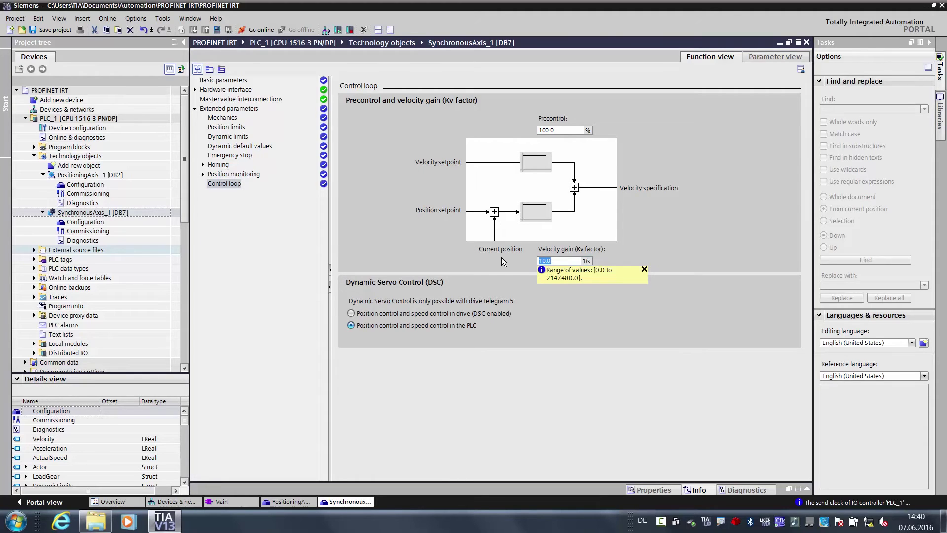
pyautogui.write('30')
pyautogui.press('Return')
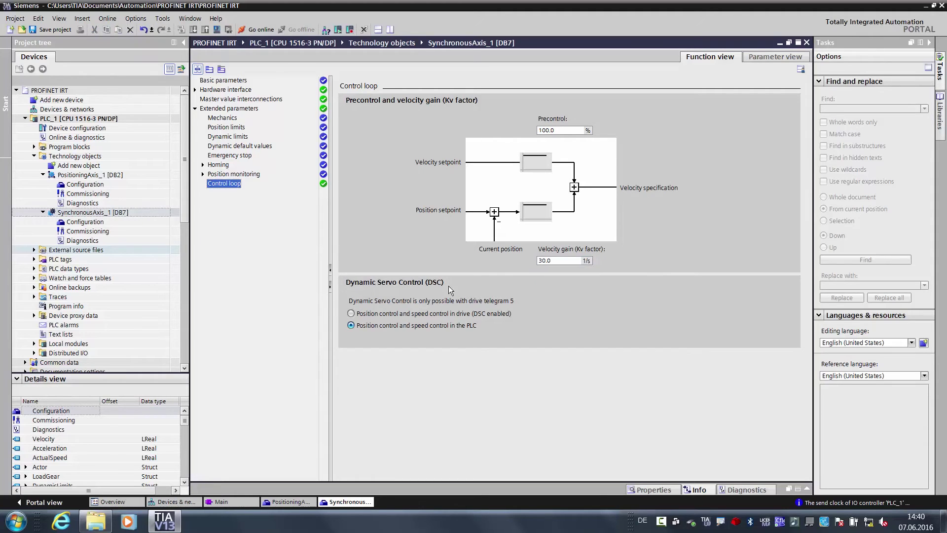
pyautogui.click(352, 316)
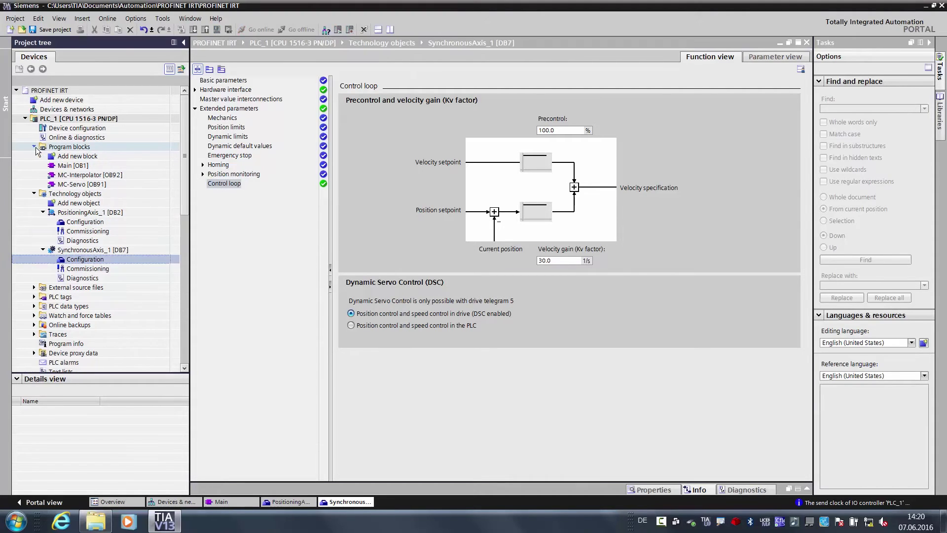
# Step: Set MC-Servo [OB91]'s cycle time to synchronous to the bus on PROFINET IO-System
pyautogui.rightClick(77, 186)
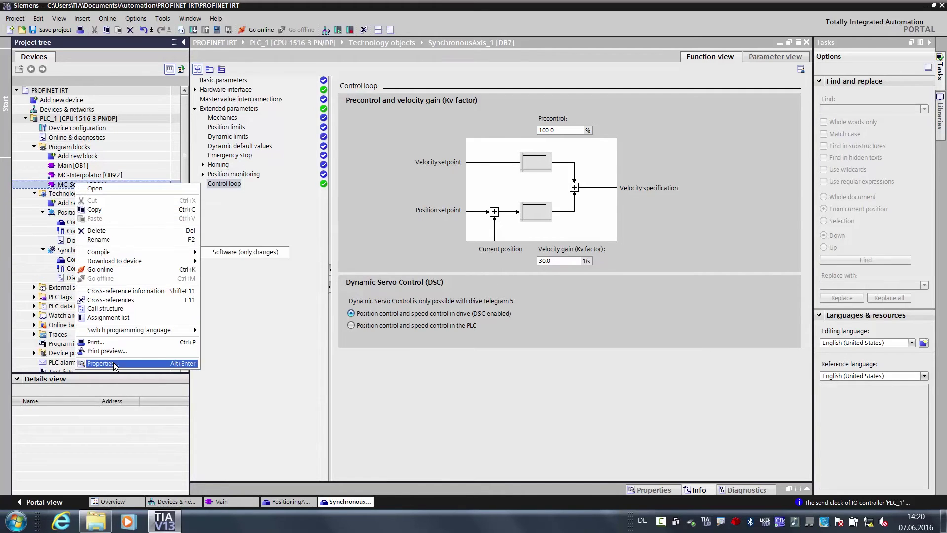
pyautogui.click(114, 363)
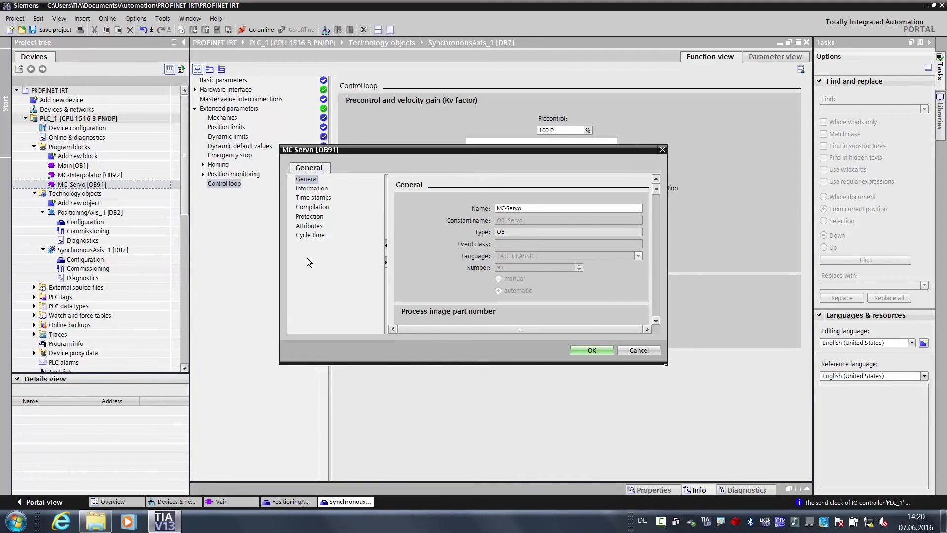
pyautogui.click(310, 235)
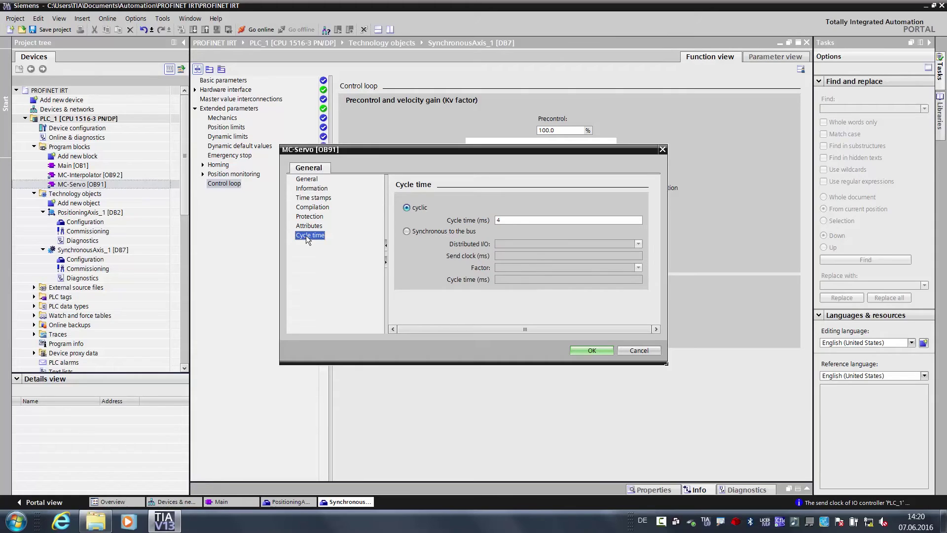
pyautogui.click(408, 232)
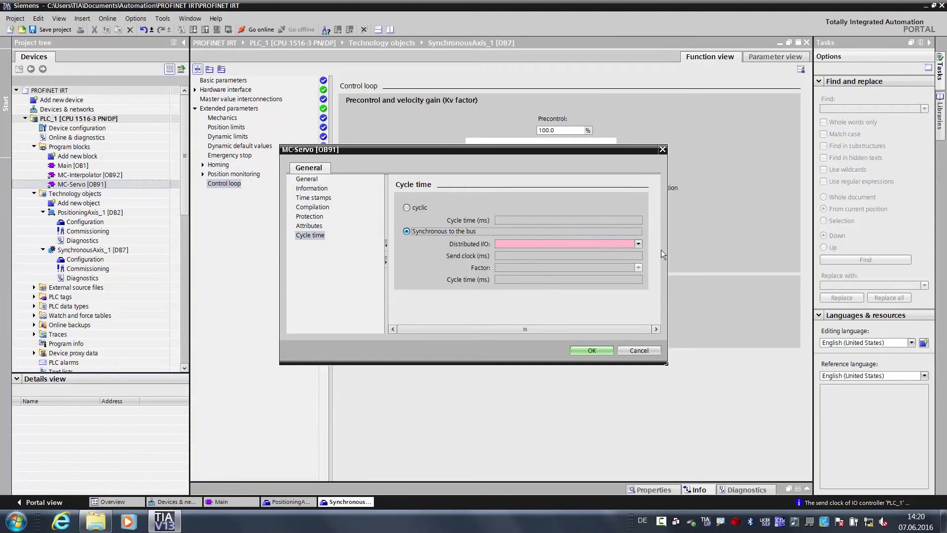
pyautogui.click(636, 245)
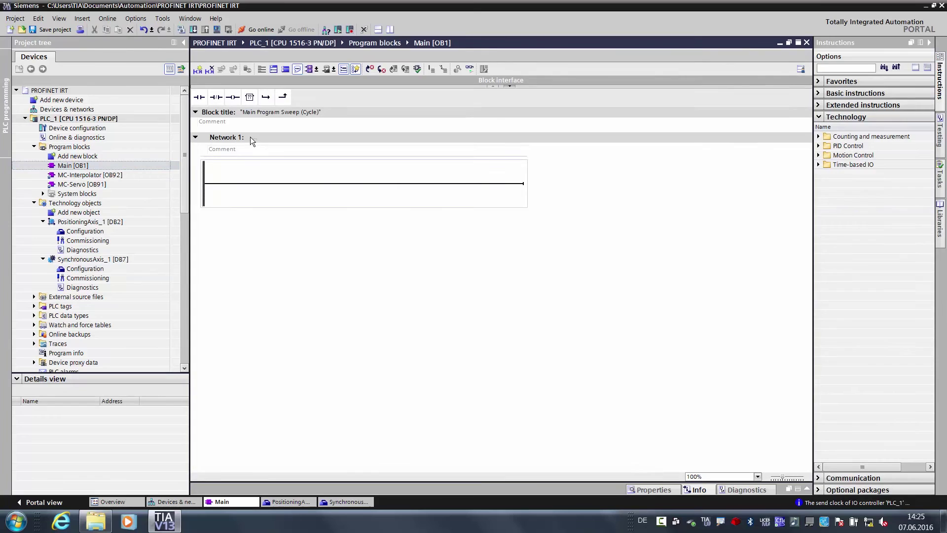
# Step: Title Network 1 'red' and insert an MC_Power block with its automatic instance DB
pyautogui.click(250, 137)
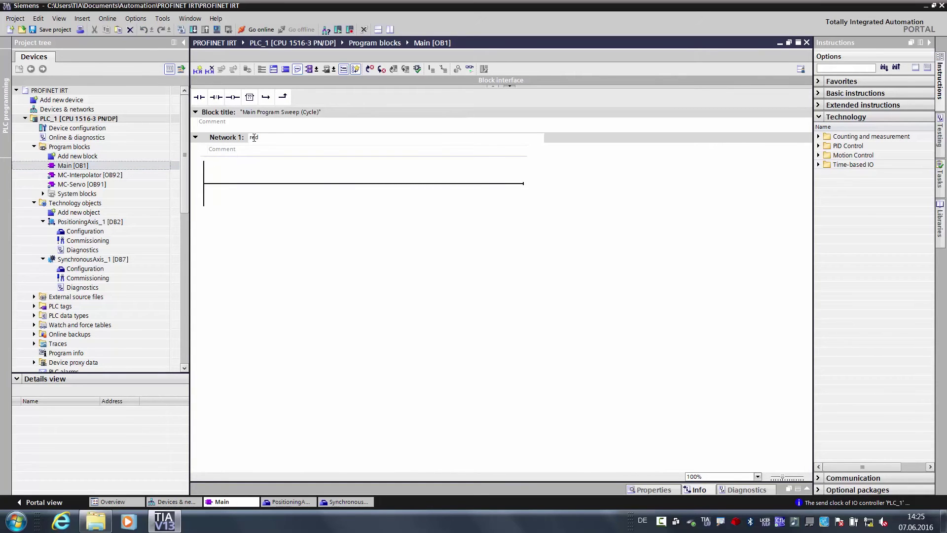
pyautogui.press('Return')
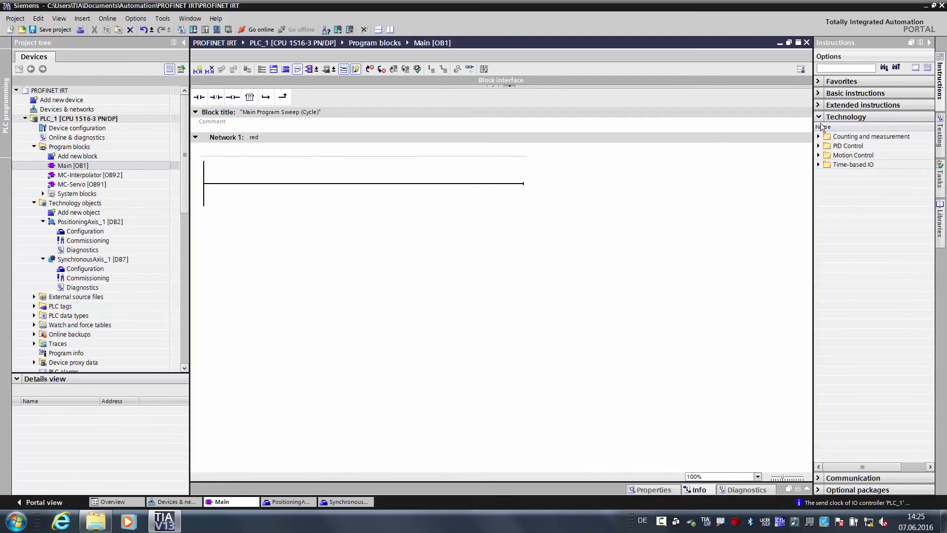
pyautogui.click(819, 156)
pyautogui.click(827, 165)
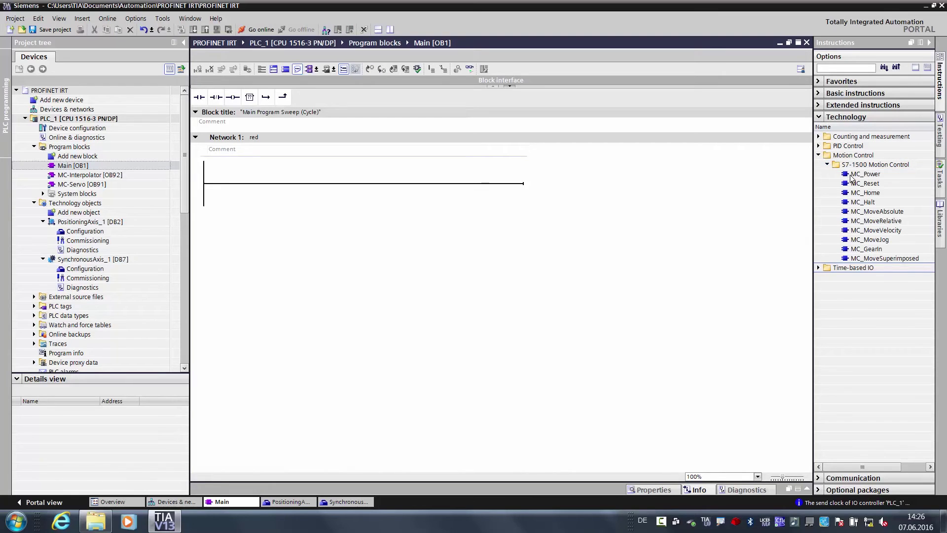
pyautogui.moveTo(852, 177)
pyautogui.mouseDown()
pyautogui.moveTo(872, 177)
pyautogui.moveTo(431, 164)
pyautogui.moveTo(362, 183)
pyautogui.mouseUp()
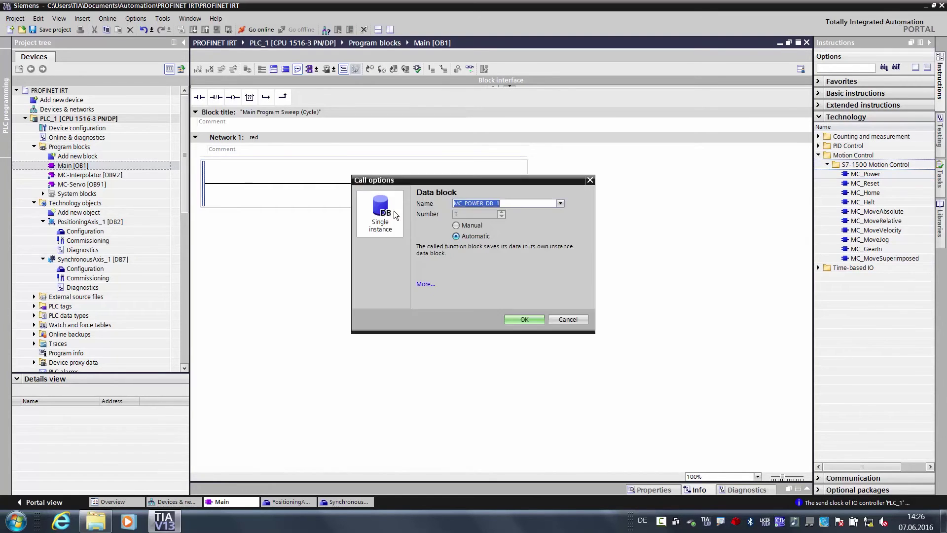
pyautogui.click(509, 320)
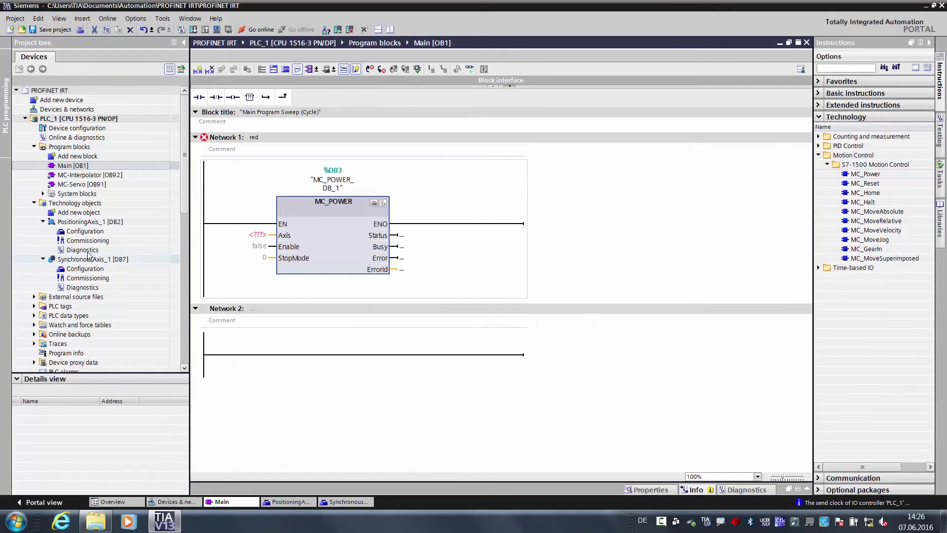
# Step: Wire MC_Power's Axis to PositioningAxis_1 and Enable to %I0.0 'enable axis'
pyautogui.moveTo(82, 223); pyautogui.dragTo(246, 239)
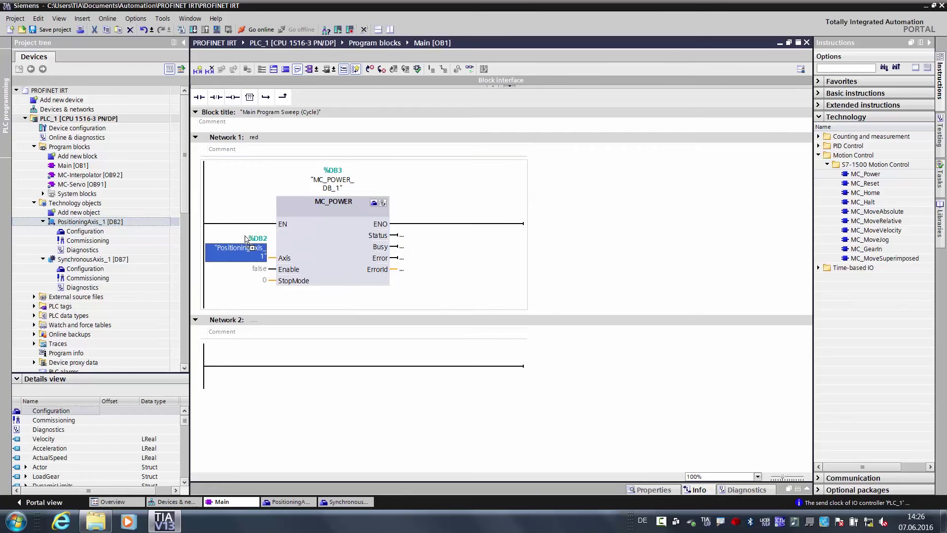
pyautogui.click(253, 269)
pyautogui.write('i0.0')
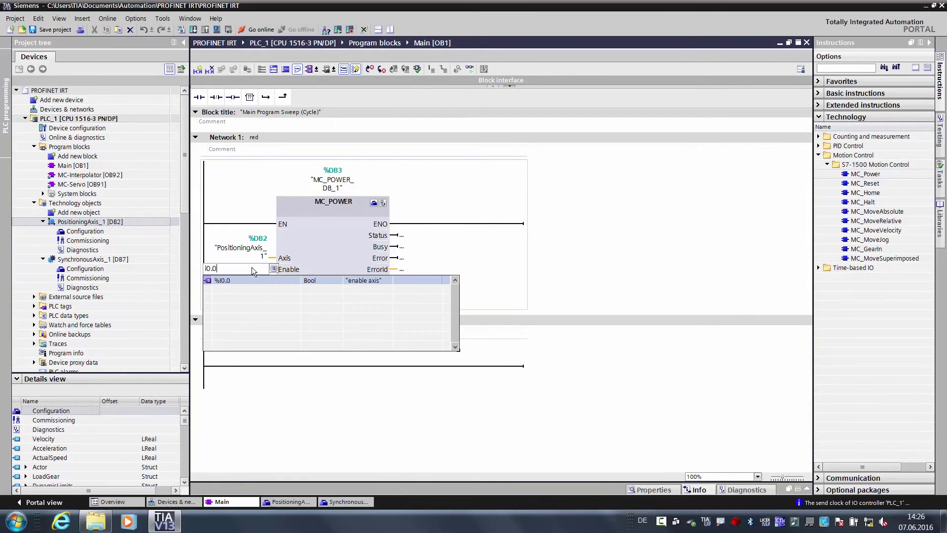
pyautogui.press('Return')
pyautogui.press('Return')
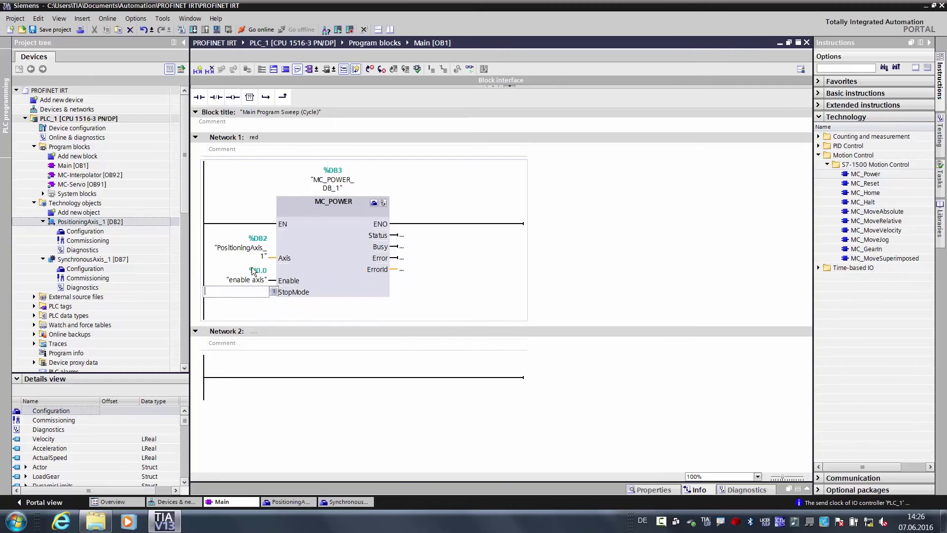
pyautogui.click(305, 265)
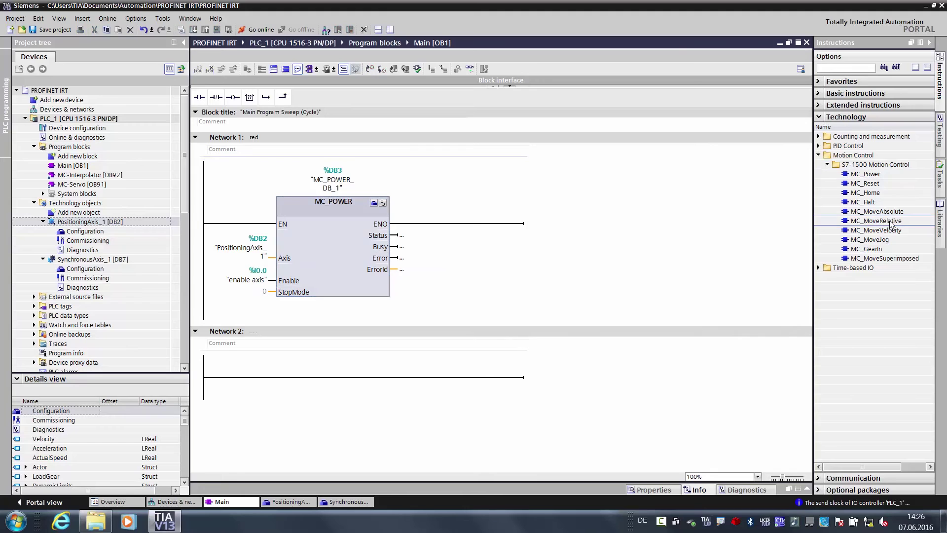
# Step: Insert MC_MoveRelative on PositioningAxis_1 with Execute set to %I0.1 'start'
pyautogui.moveTo(883, 222)
pyautogui.mouseDown()
pyautogui.moveTo(635, 211)
pyautogui.moveTo(472, 215)
pyautogui.moveTo(458, 227)
pyautogui.mouseUp()
pyautogui.click(523, 318)
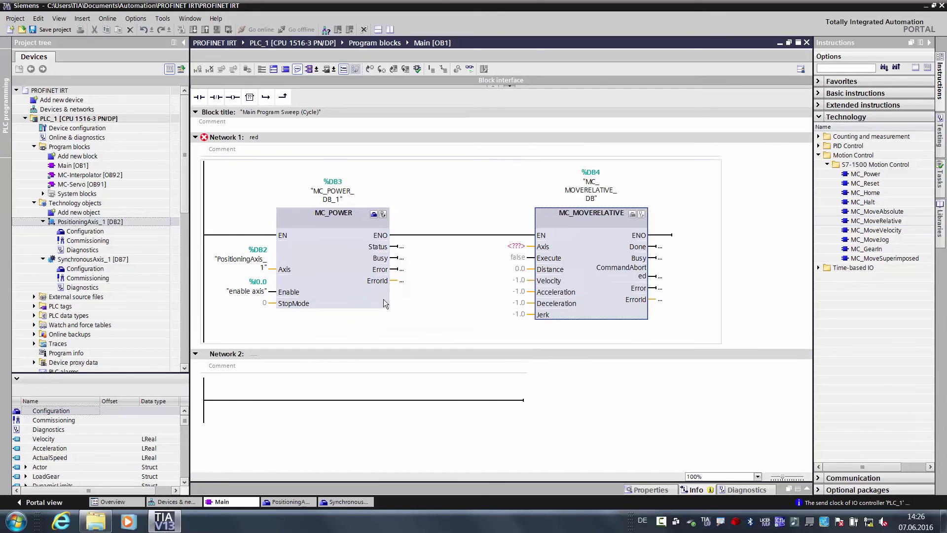
pyautogui.moveTo(79, 223); pyautogui.dragTo(507, 249)
pyautogui.click(514, 281)
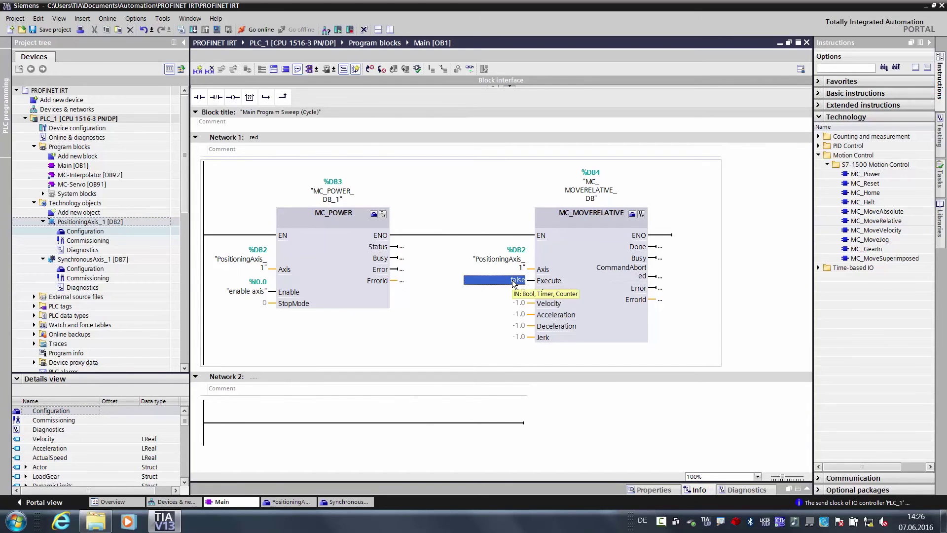
pyautogui.write('i0.1')
pyautogui.press('Return')
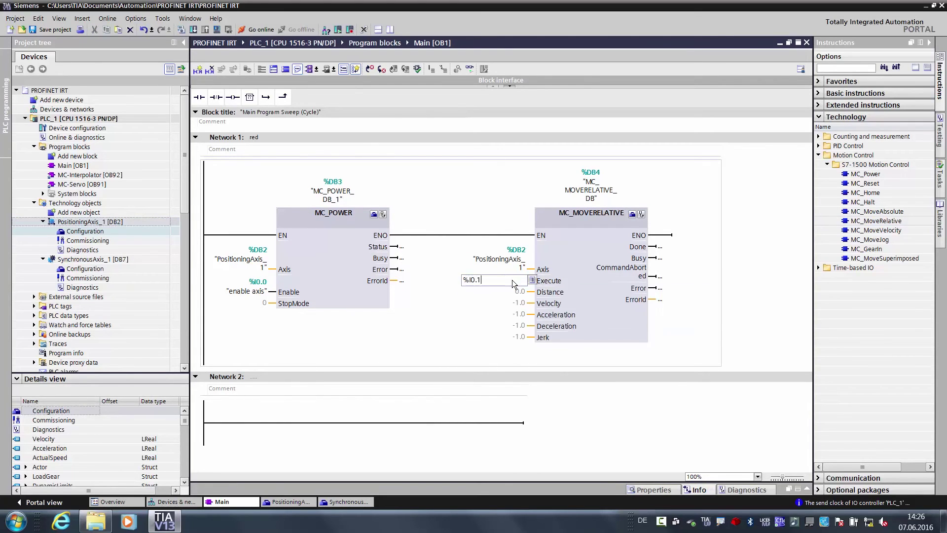
# Step: Set the MC_MoveRelative Distance to 1440.0 and begin titling Network 2
pyautogui.click(519, 304)
pyautogui.write('14')
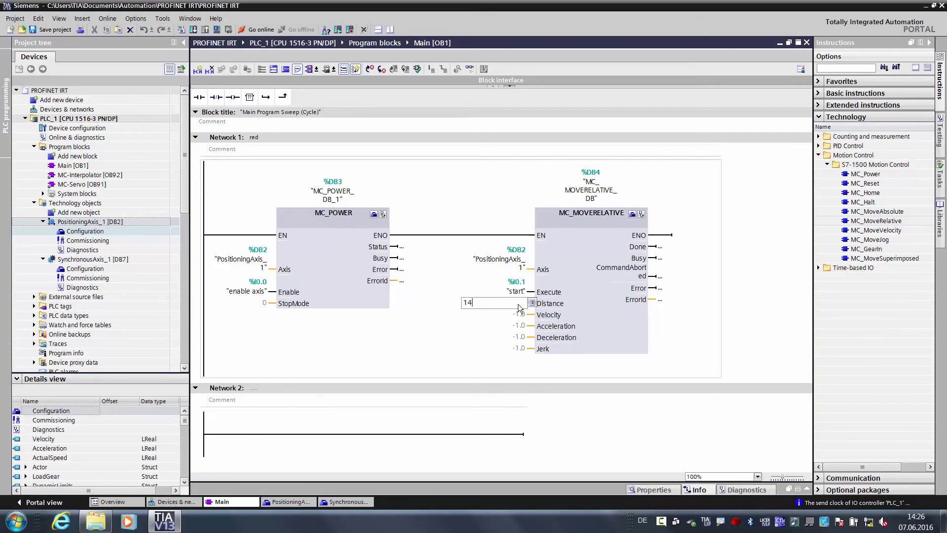
pyautogui.write('40')
pyautogui.press('Return')
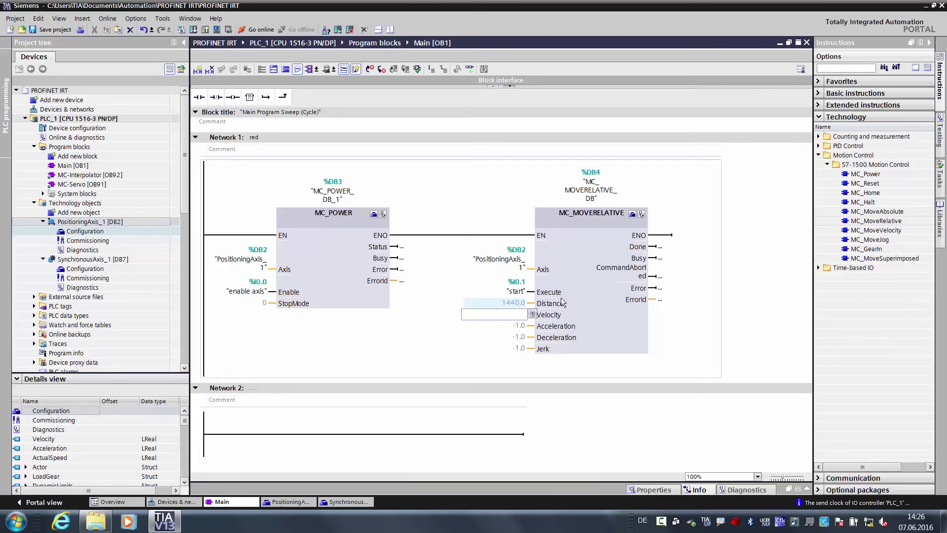
pyautogui.click(582, 283)
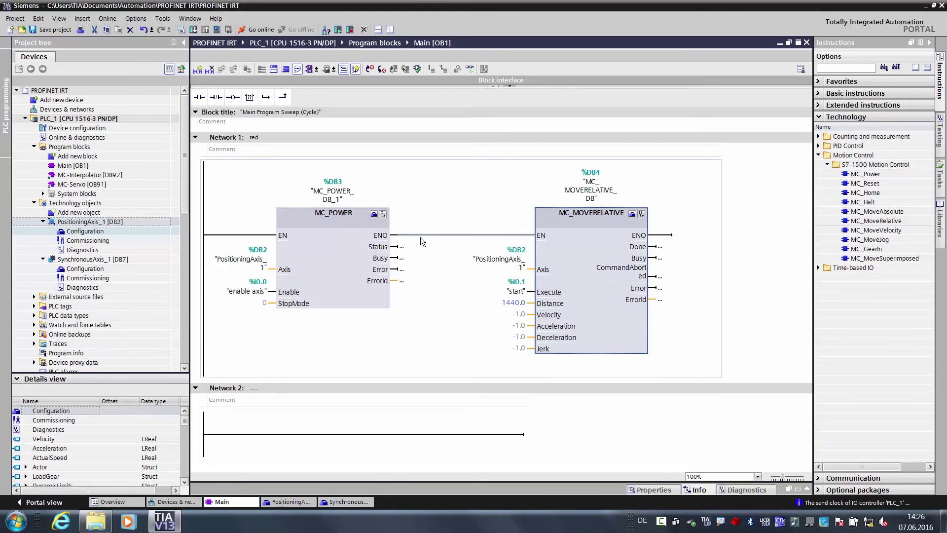
pyautogui.click(259, 388)
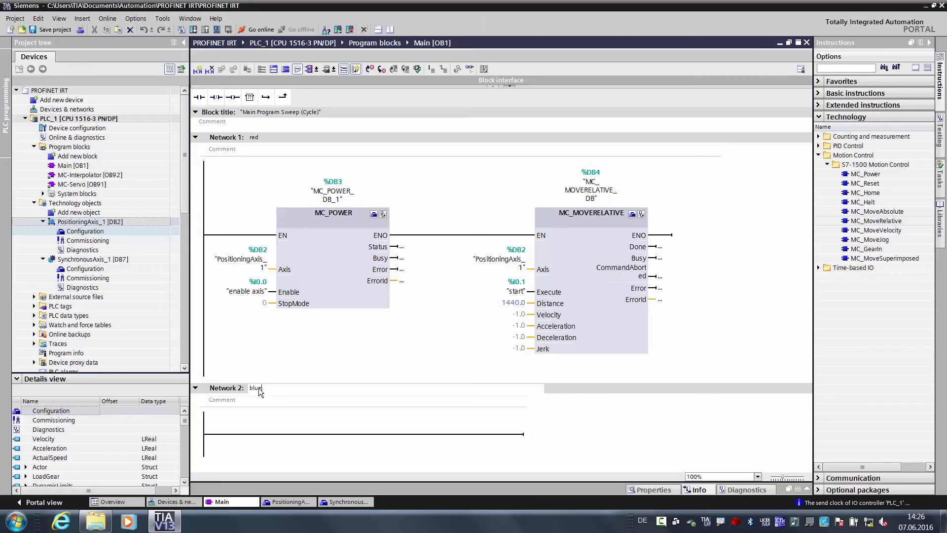
# Step: Title Network 2 'blue' and insert an MC_Power block with its instance DB
pyautogui.press('Tab')
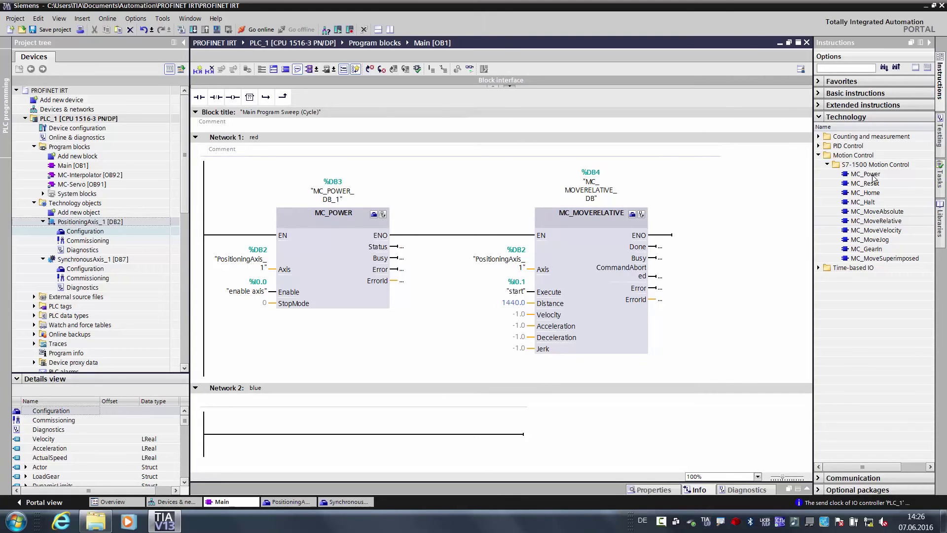
pyautogui.moveTo(863, 175); pyautogui.dragTo(304, 434)
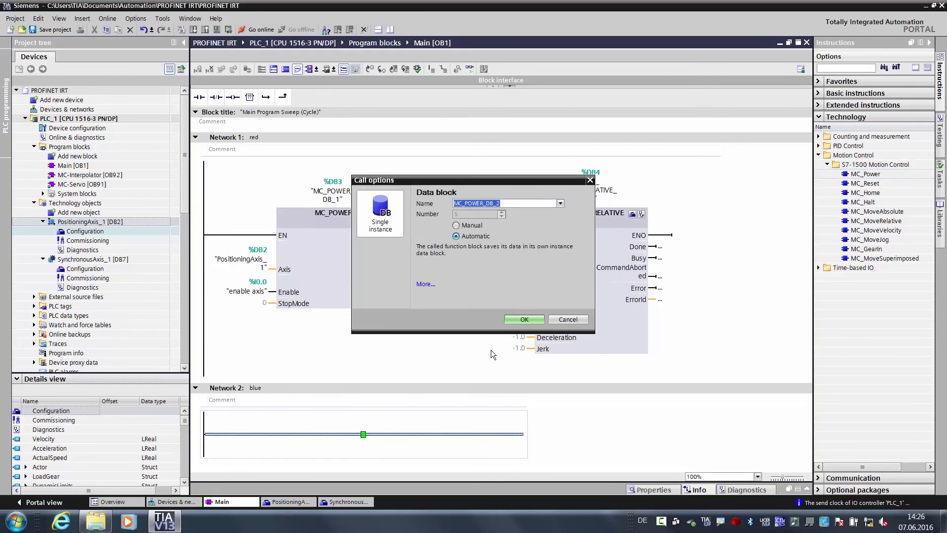
pyautogui.press('Return')
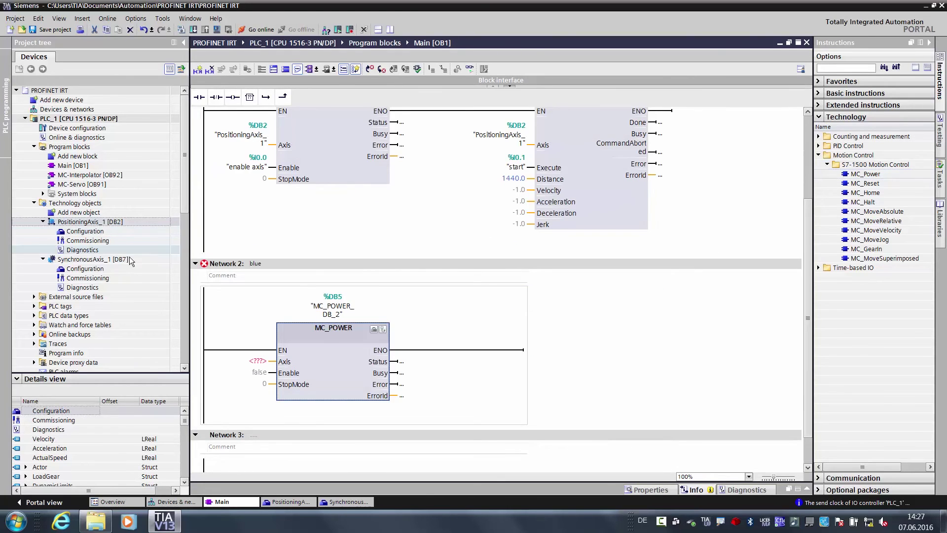
# Step: Wire the new MC_Power's Axis to SynchronousAxis_1 and Enable to %I0.0 'enable axis'
pyautogui.moveTo(75, 263); pyautogui.dragTo(246, 362)
pyautogui.click(257, 398)
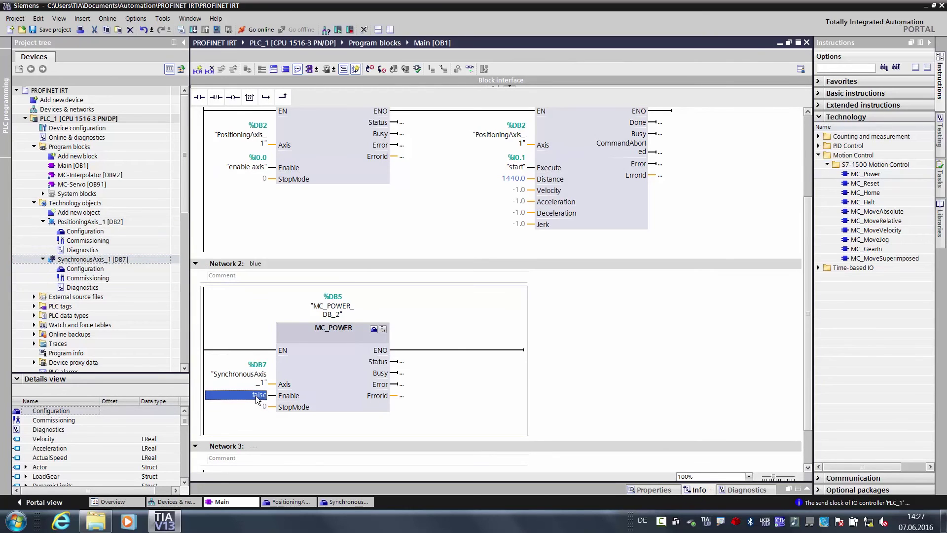
pyautogui.write('i0')
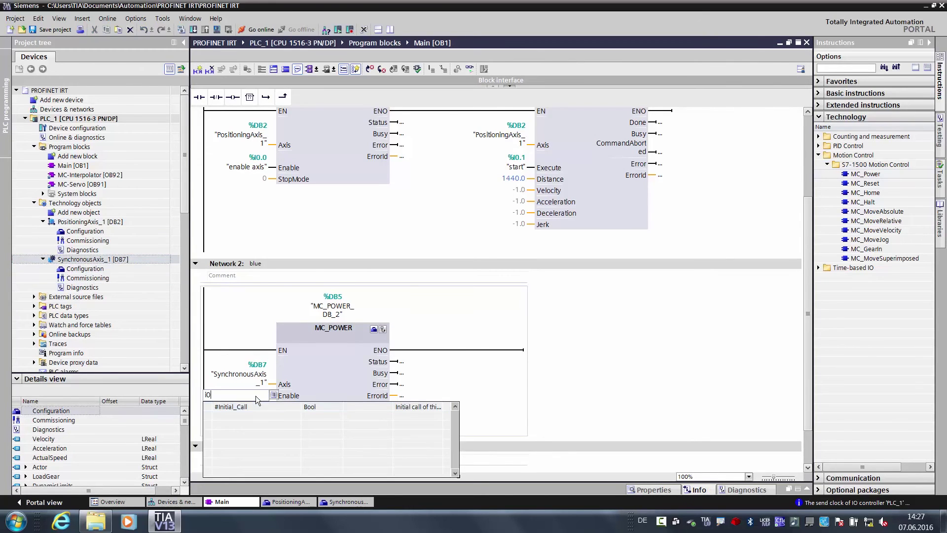
pyautogui.write('.0')
pyautogui.press('Return')
pyautogui.press('Return')
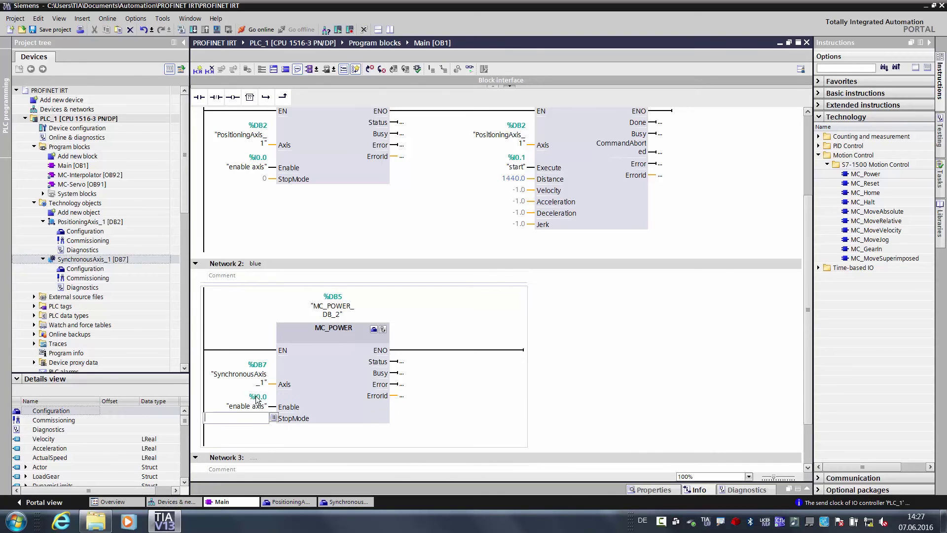
pyautogui.click(330, 383)
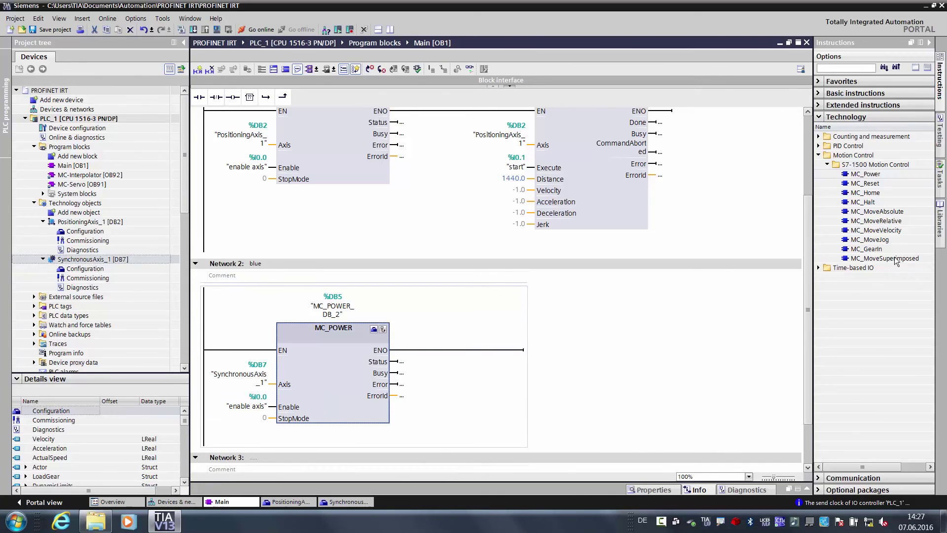
# Step: Insert MC_GearIn with Master PositioningAxis_1, Slave SynchronousAxis_1, and Execute %I0.2 'gear in'
pyautogui.moveTo(876, 254)
pyautogui.mouseDown()
pyautogui.moveTo(759, 256)
pyautogui.moveTo(457, 355)
pyautogui.mouseUp()
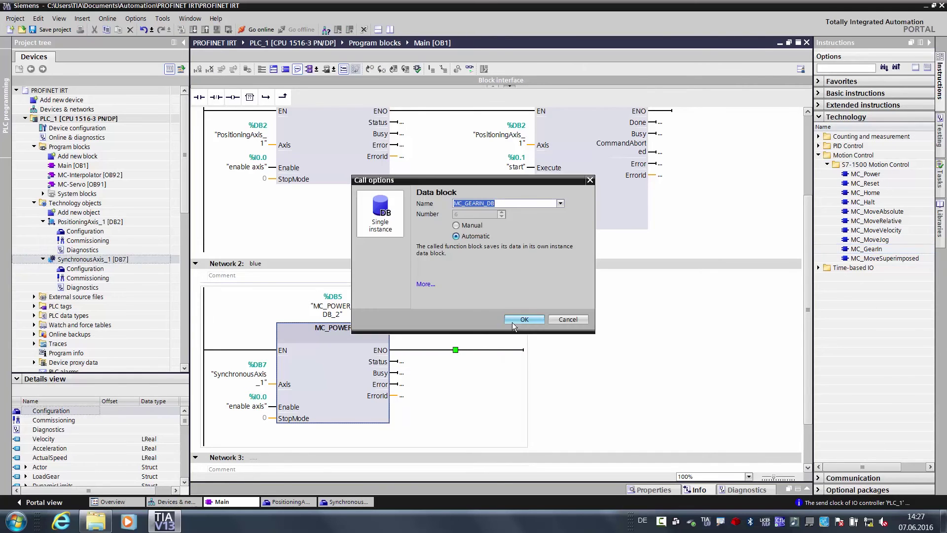
pyautogui.click(517, 322)
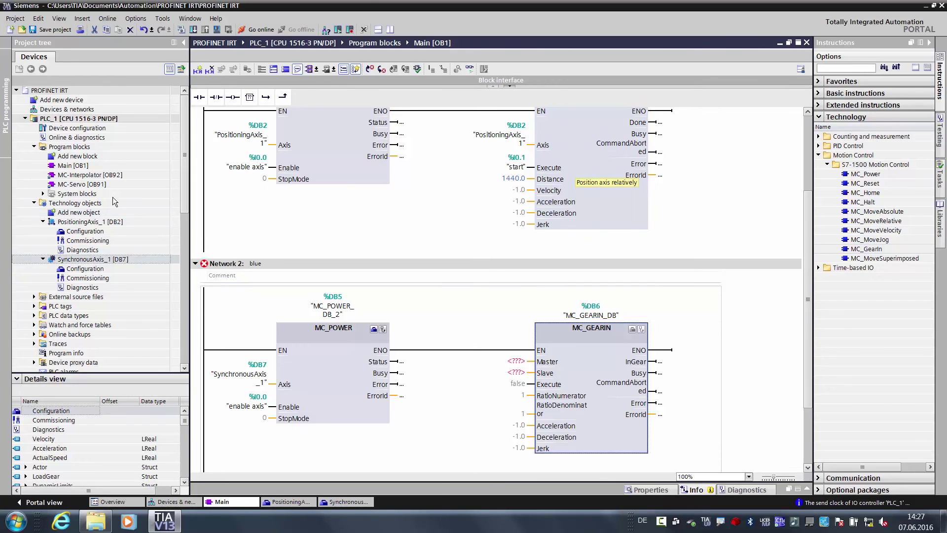
pyautogui.moveTo(83, 226); pyautogui.dragTo(486, 368)
pyautogui.moveTo(88, 259); pyautogui.dragTo(497, 395)
pyautogui.click(514, 433)
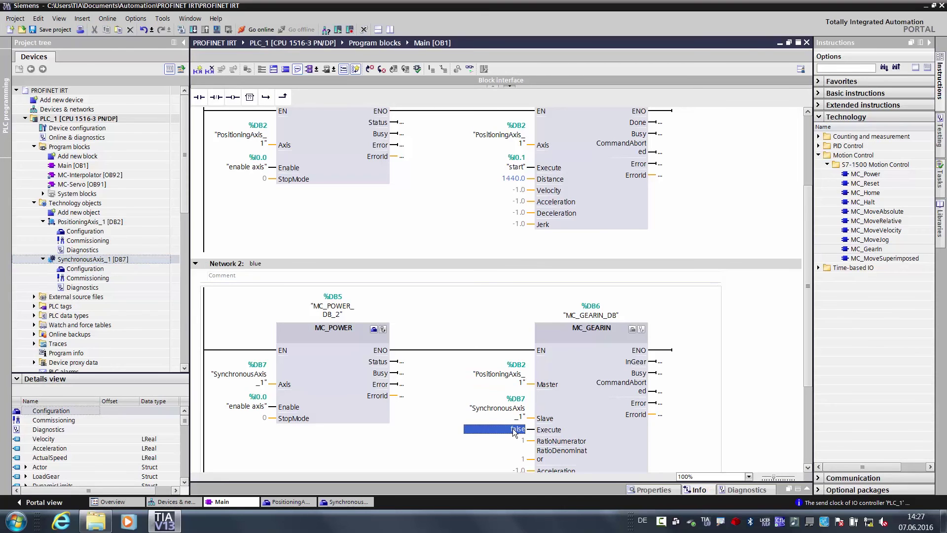
pyautogui.write('%I0.2')
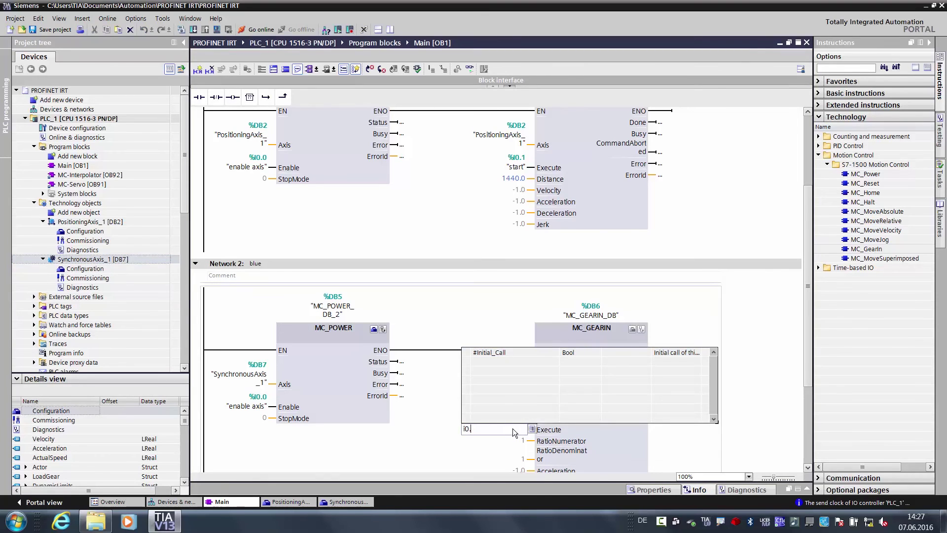
pyautogui.press('Return')
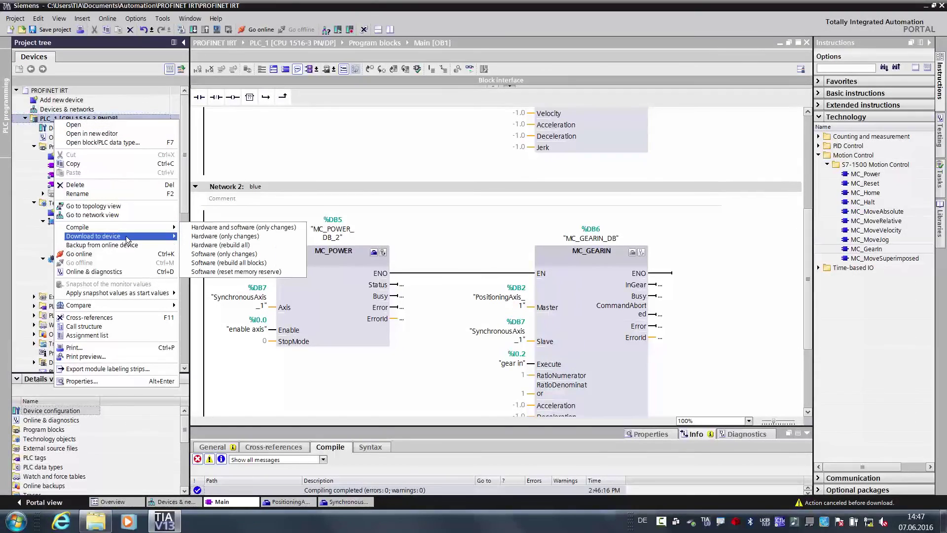
# Step: Download the program to PLC_1 with 'Start all' modules selected after loading
pyautogui.click(201, 237)
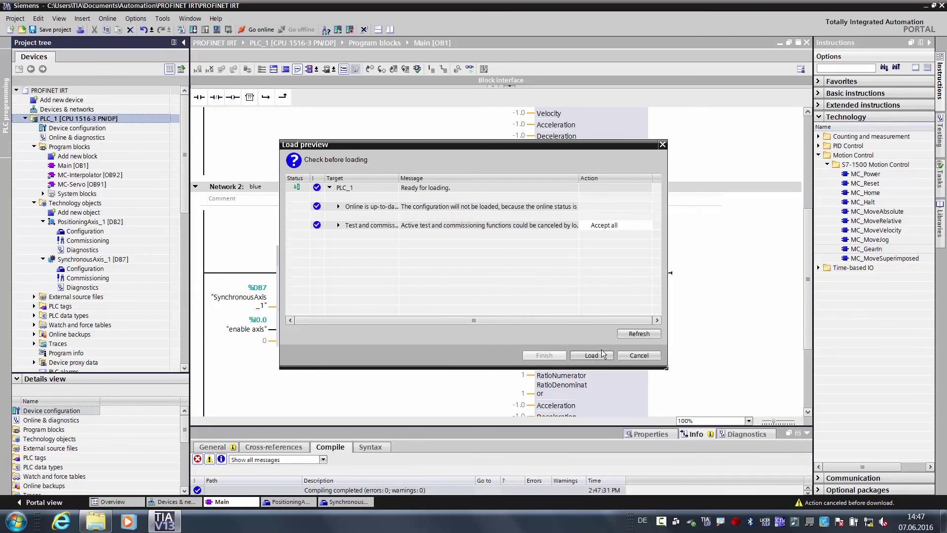
pyautogui.click(595, 355)
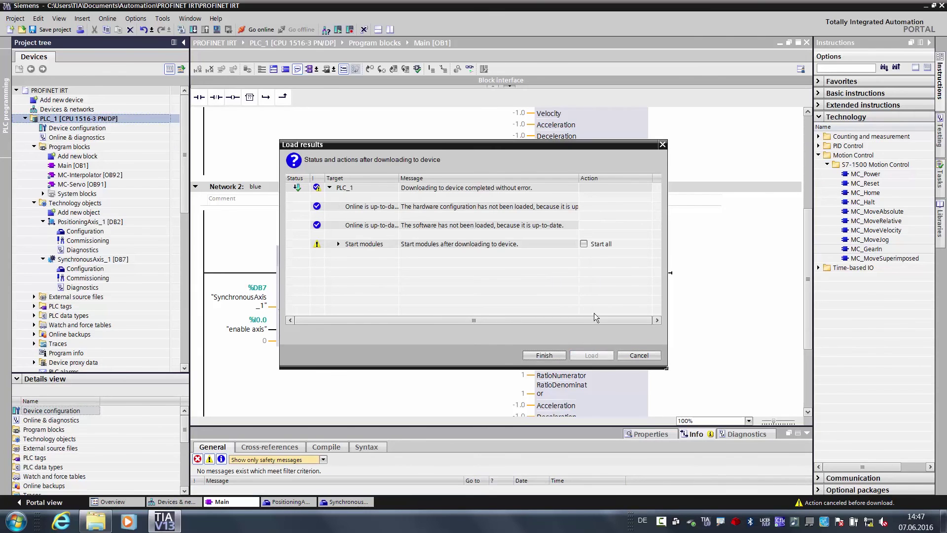
pyautogui.click(583, 244)
pyautogui.click(550, 351)
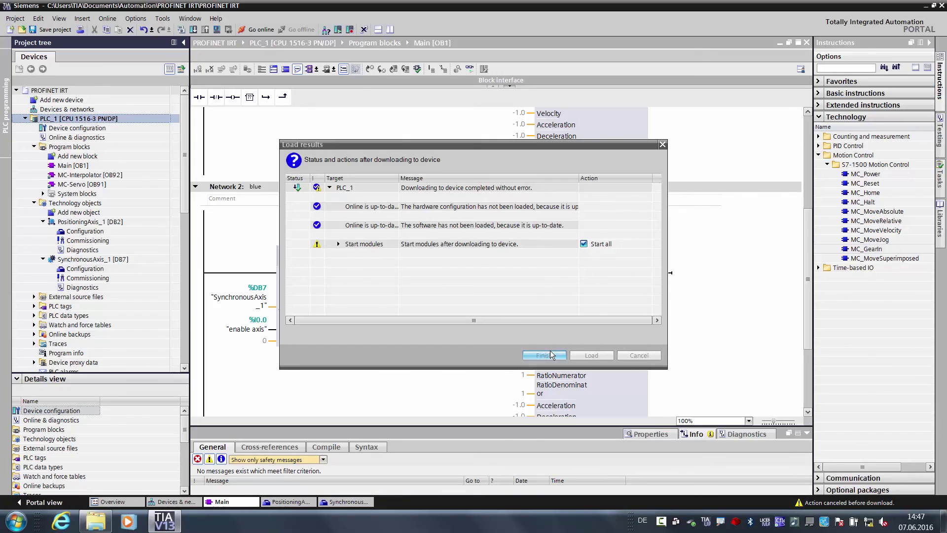